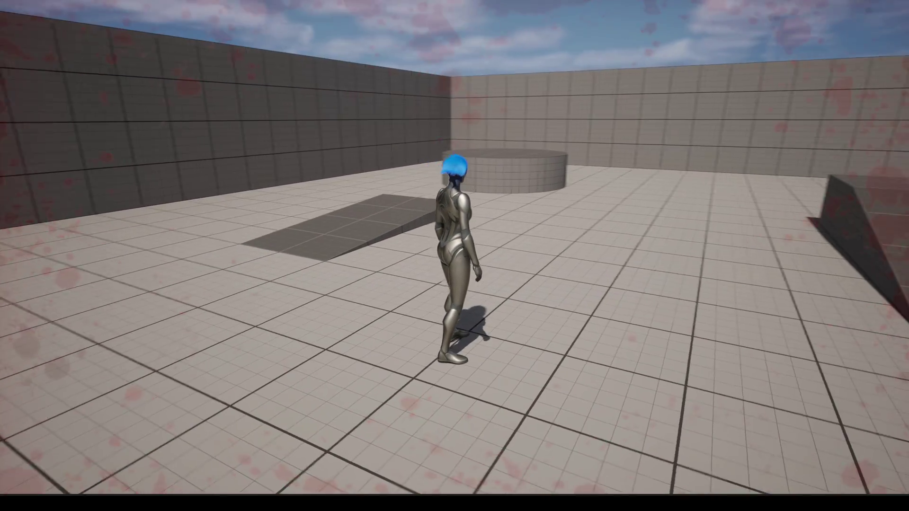
key("w")
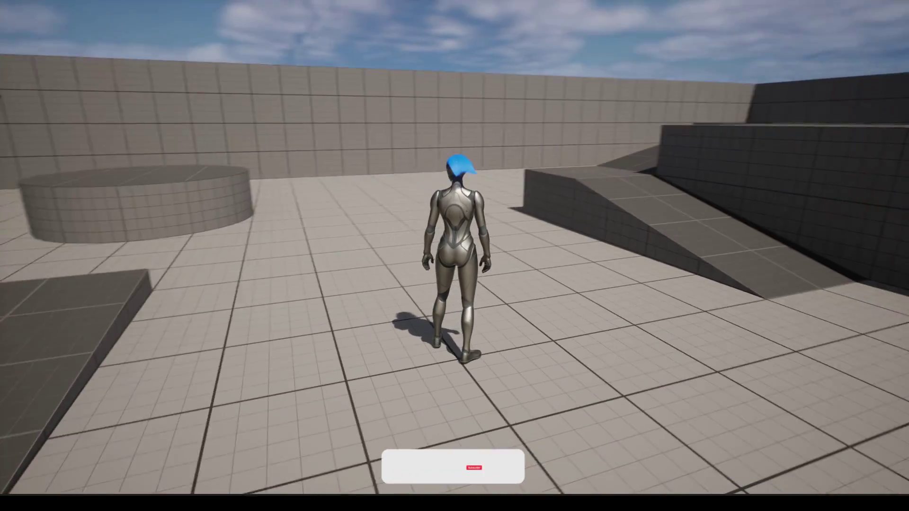
key("w")
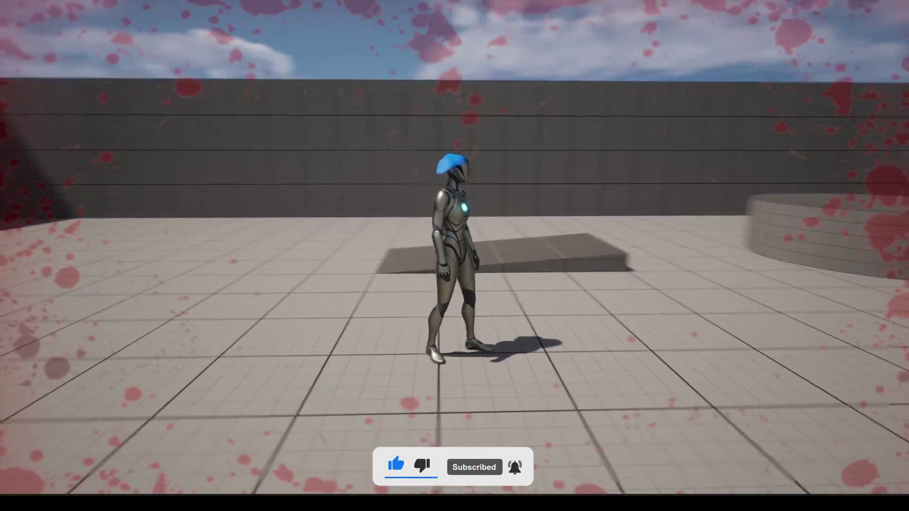
key("w")
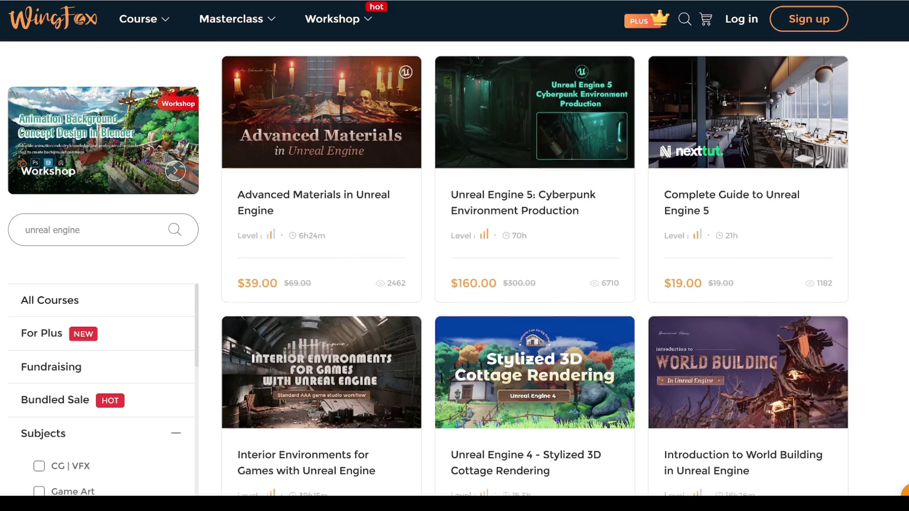
scroll(535, 246, "down", 6)
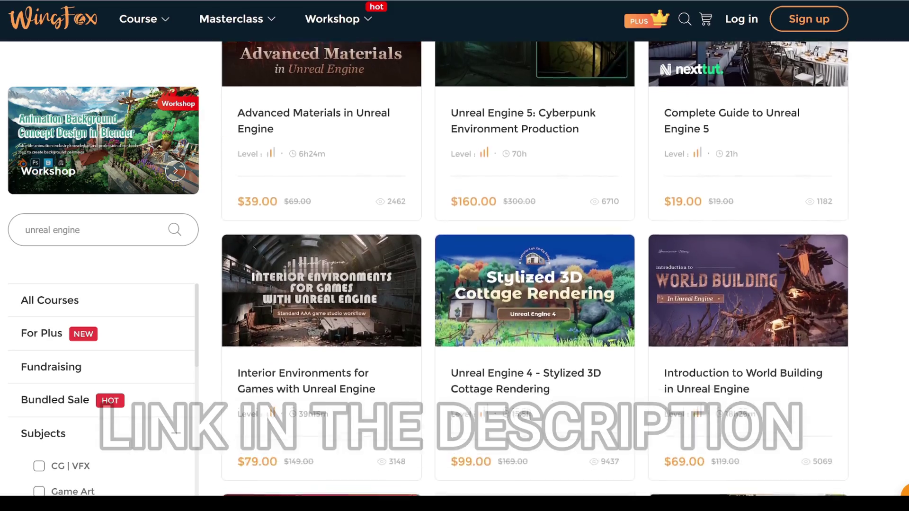
scroll(535, 265, "down", 8)
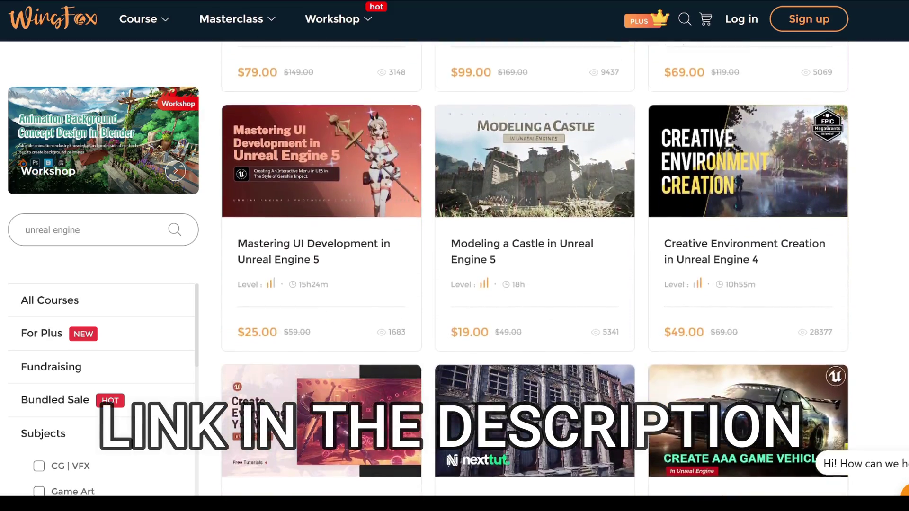
scroll(535, 265, "down", 3)
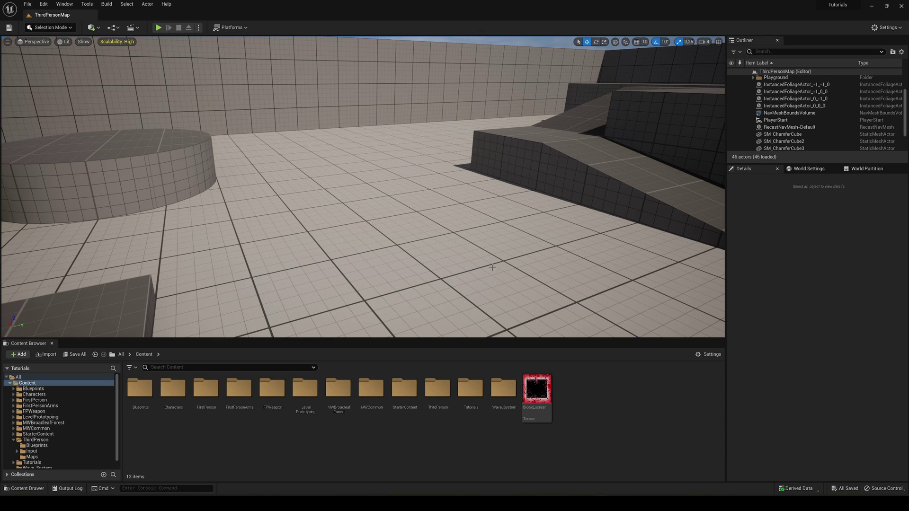
Open the Blood_screen texture and toggle its alpha channel to check the transparent centre.
double_click(537, 390)
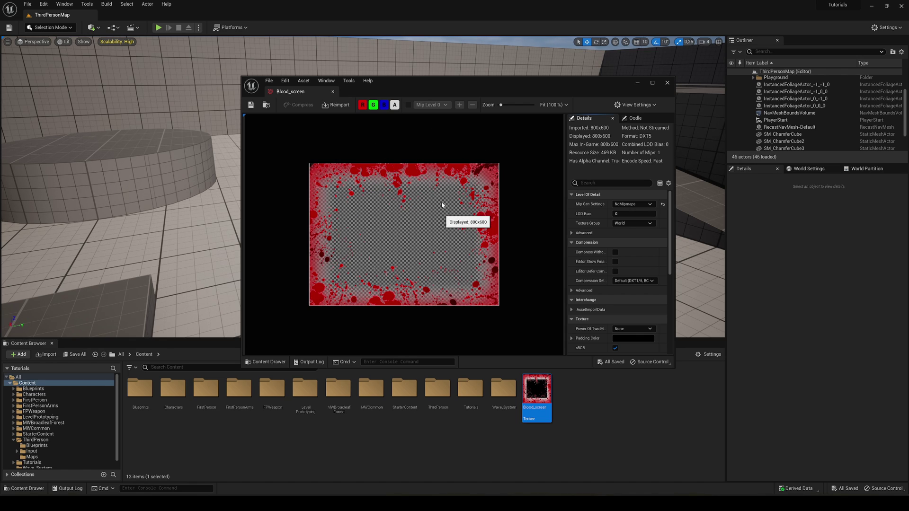
left_click(396, 107)
left_click(395, 106)
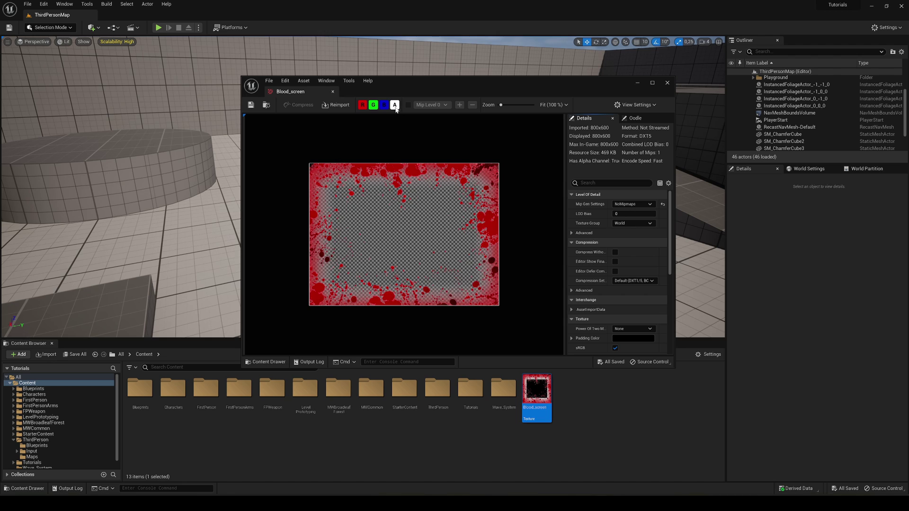
left_click(395, 106)
left_click(395, 106)
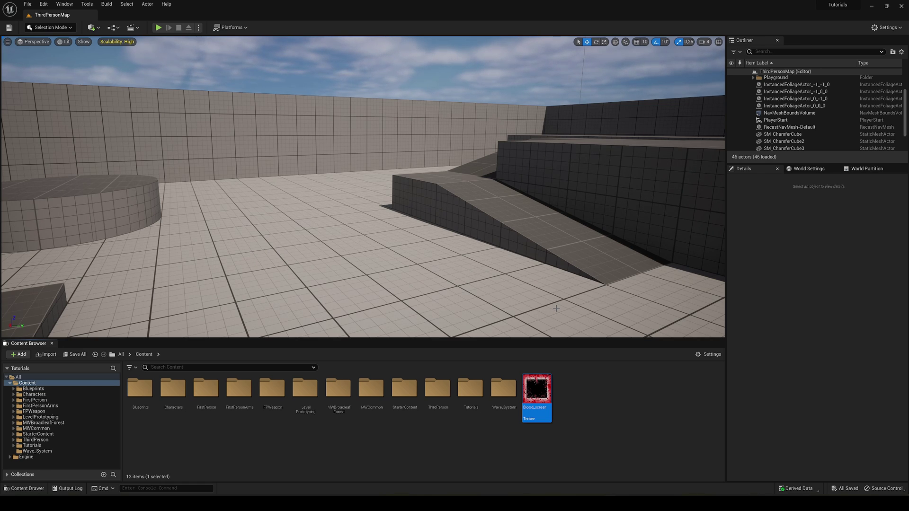
Create a Widget Blueprint based on User Widget in the Content folder and name it WB_BloodEffect.
left_click(568, 414)
right_click(569, 413)
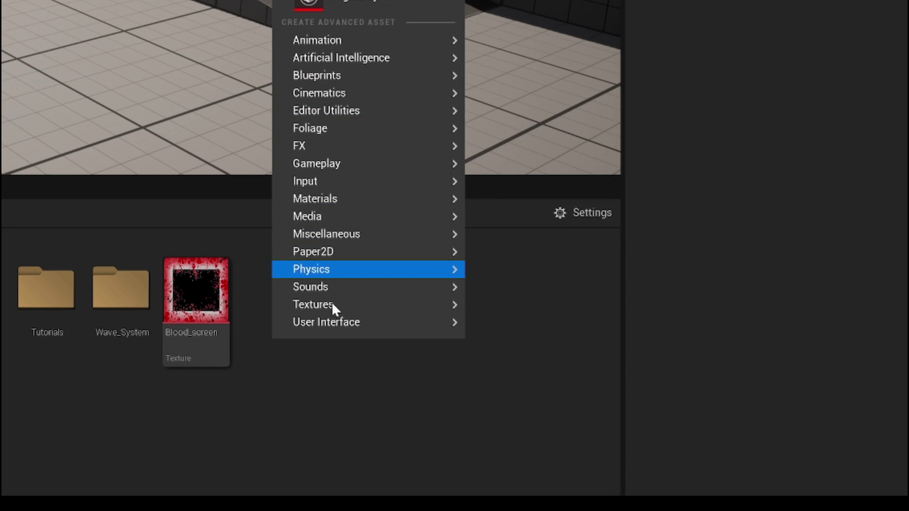
mouse_move(601, 401)
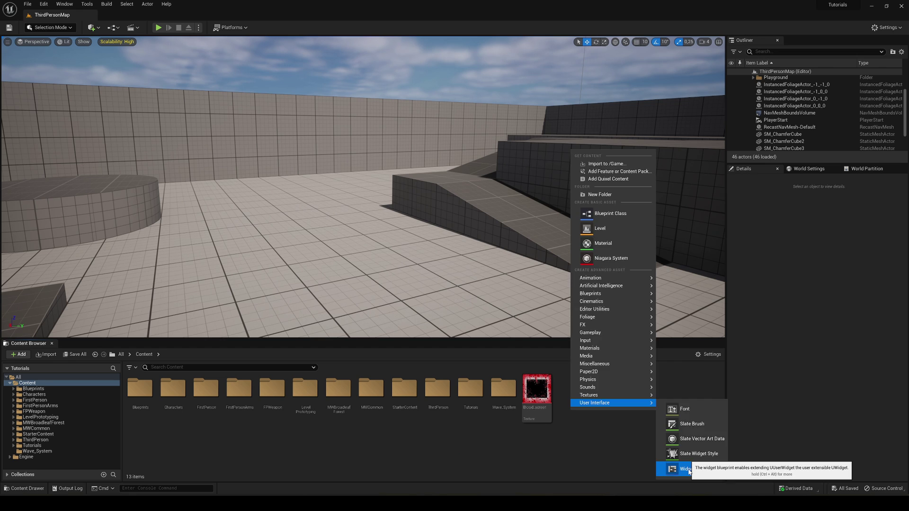
left_click(520, 470)
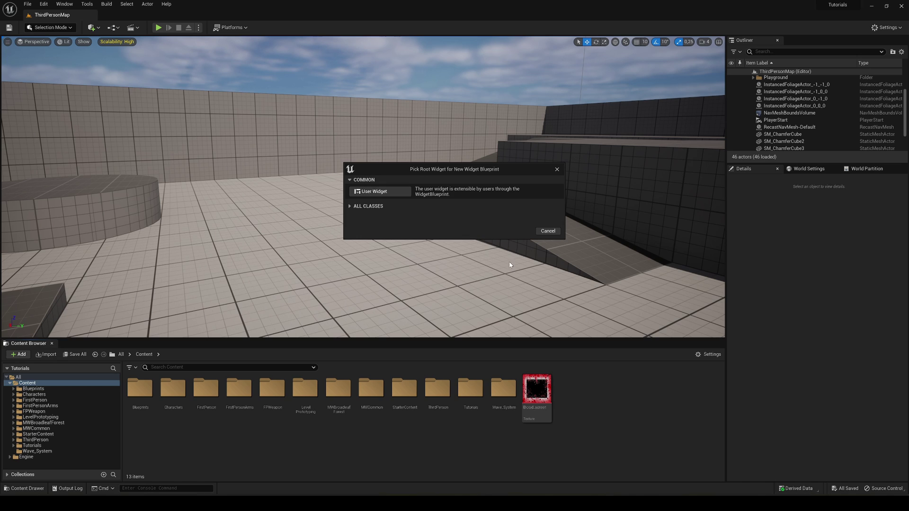
left_click(373, 192)
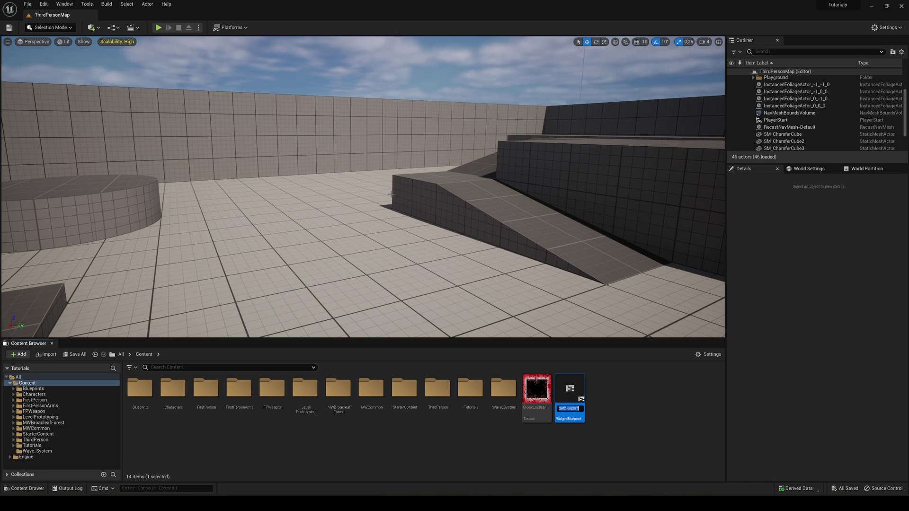
key("BackSpace")
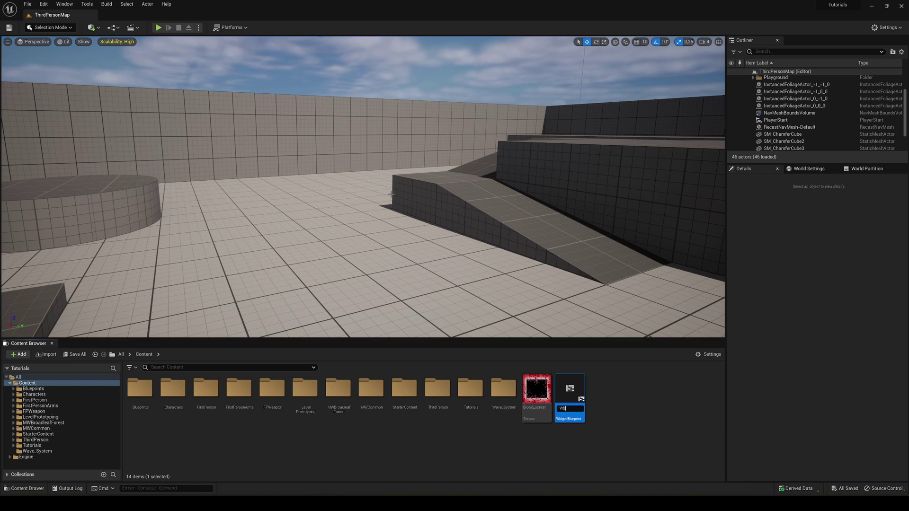
type("WB_B")
type("loodEffect")
key("Return")
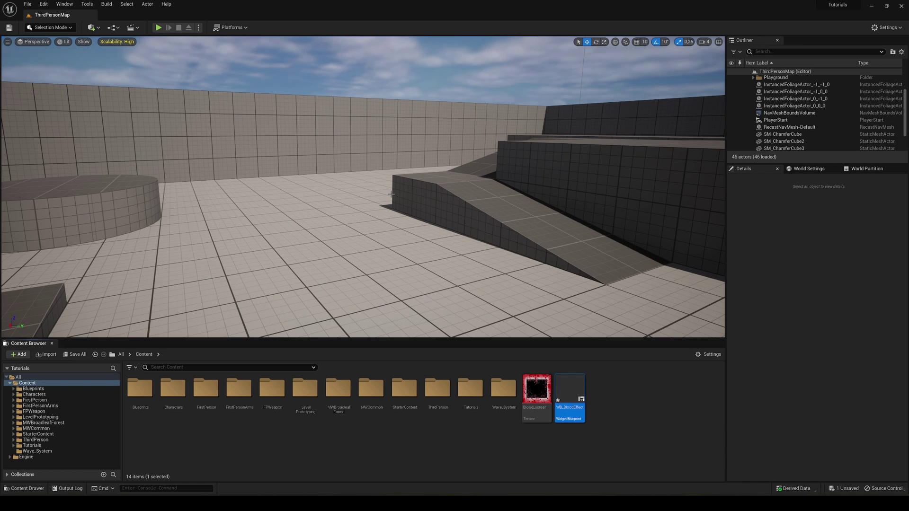
Open WB_BloodEffect and add a Canvas Panel as its root widget.
key("Return")
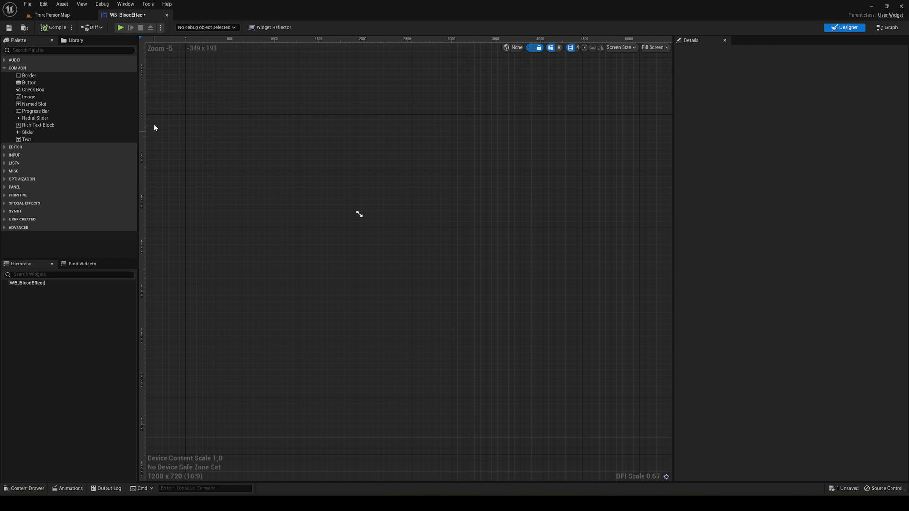
left_click(75, 51)
type("canv")
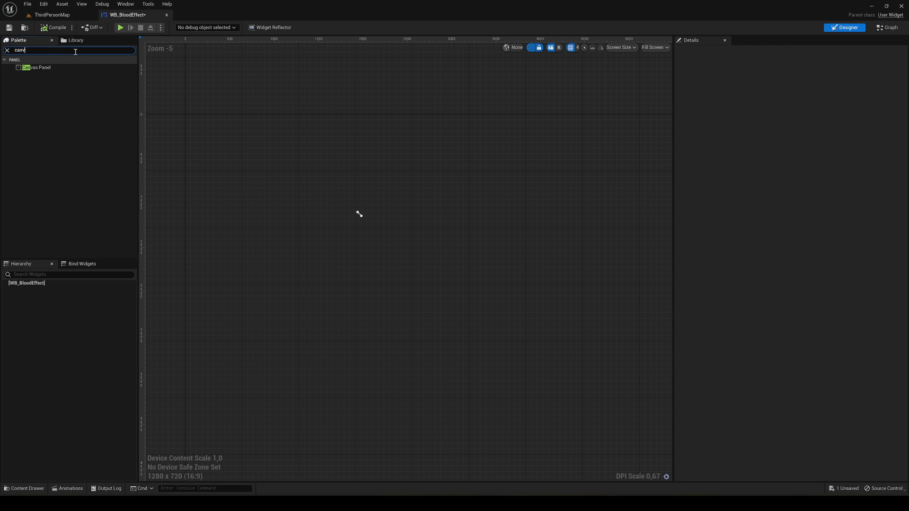
left_click(69, 68)
left_click_drag(82, 77, 56, 285)
left_click(7, 50)
Place an Image widget on the canvas and anchor it to stretch across the full canvas.
scroll(272, 168, "up", 5)
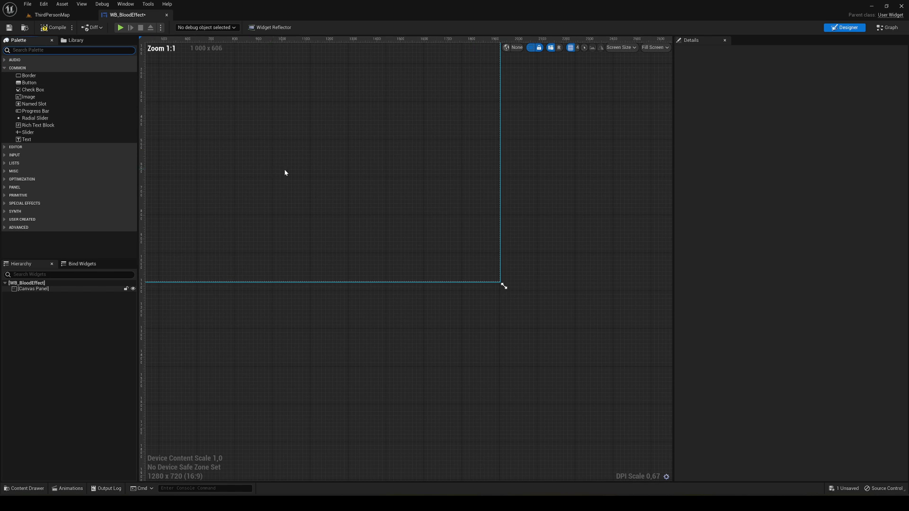
right_click_drag(284, 171, 410, 238)
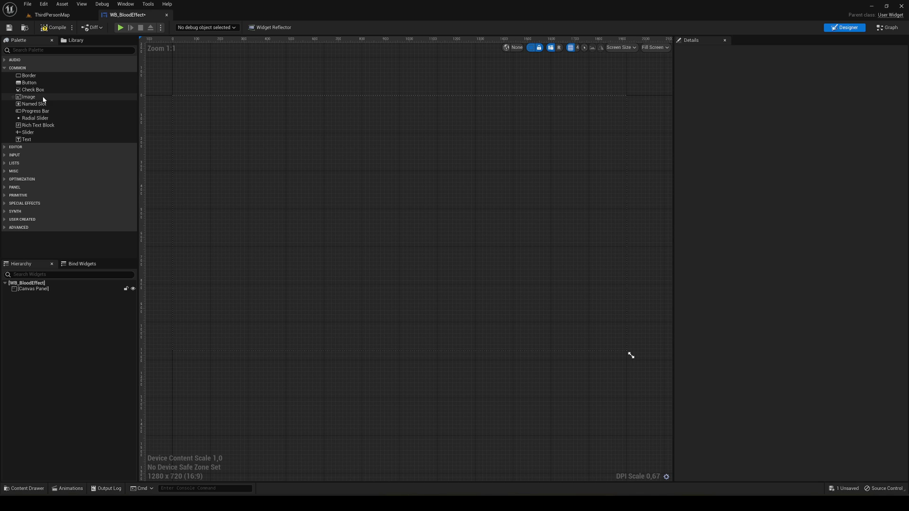
left_click_drag(43, 98, 332, 226)
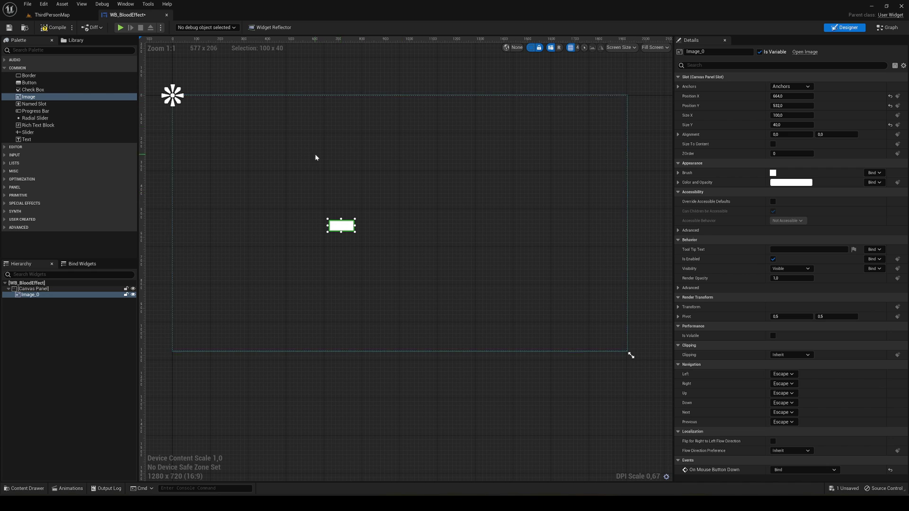
left_click(790, 87)
left_click(857, 180)
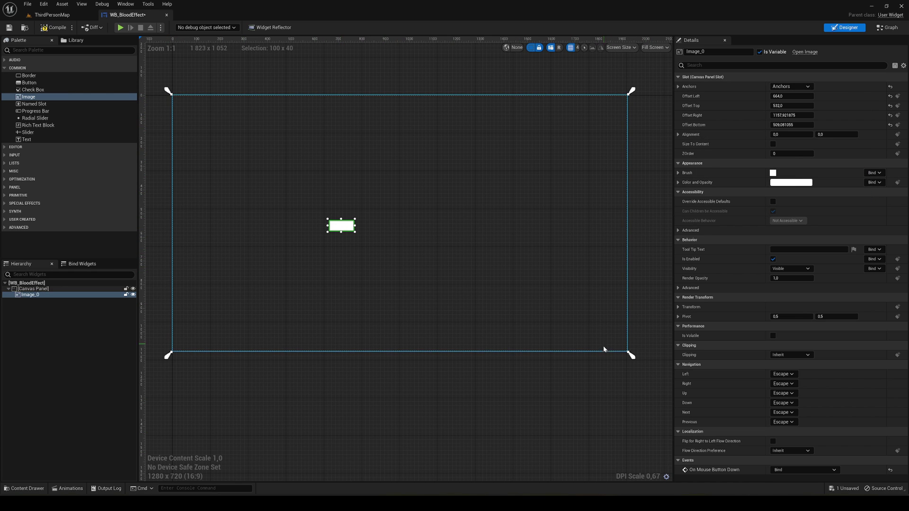
left_click(790, 87)
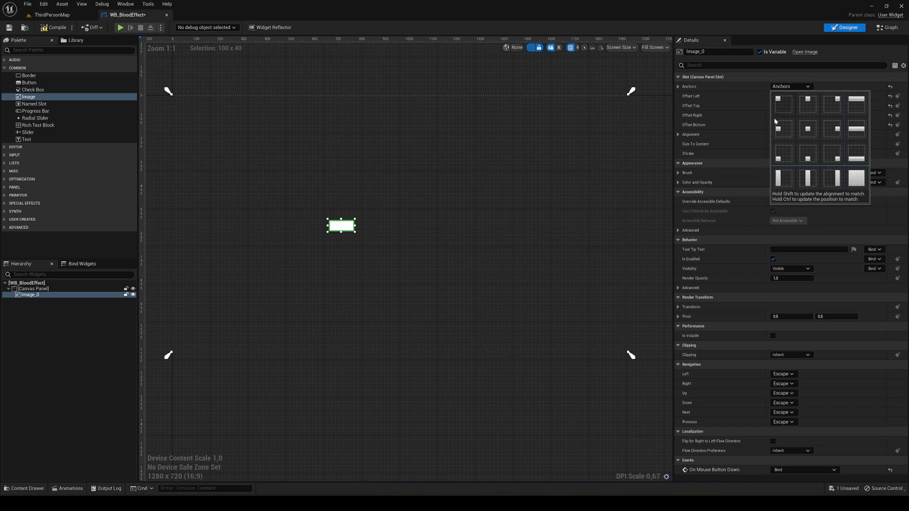
left_click(856, 180)
Set the image's left, top, right and bottom offsets to 0.
left_click(793, 96)
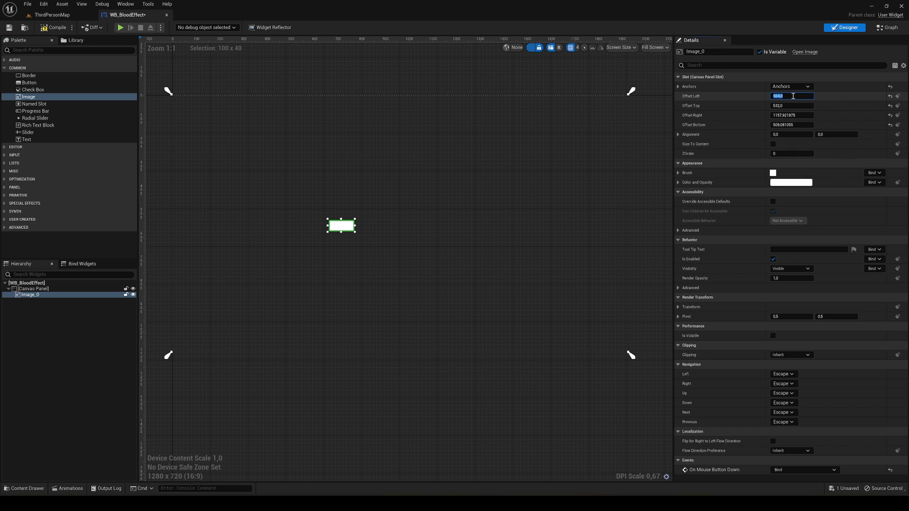
type("0")
key("Tab")
type("0")
key("Return")
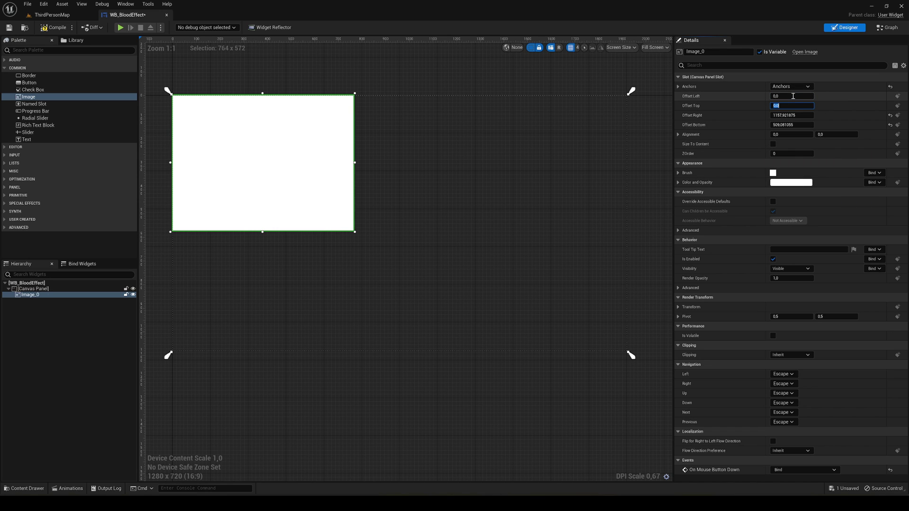
left_click(796, 115)
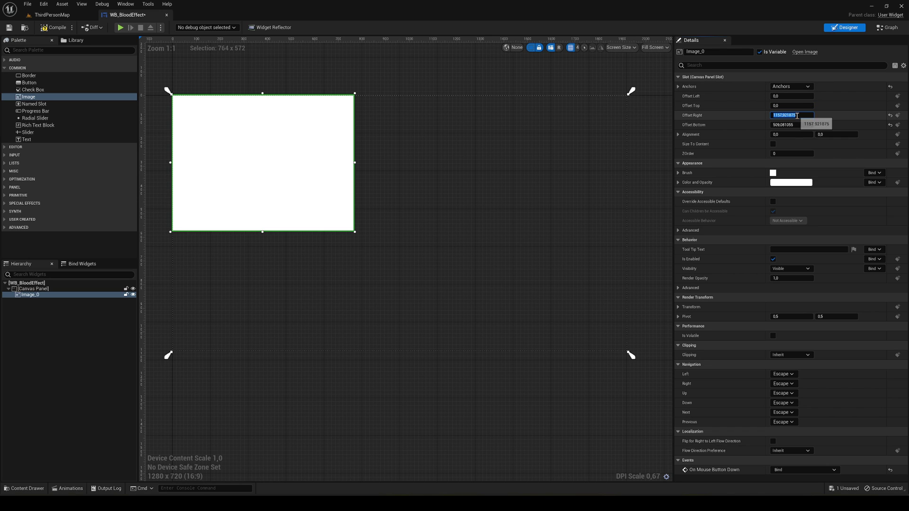
type("0")
key("Tab")
type("0")
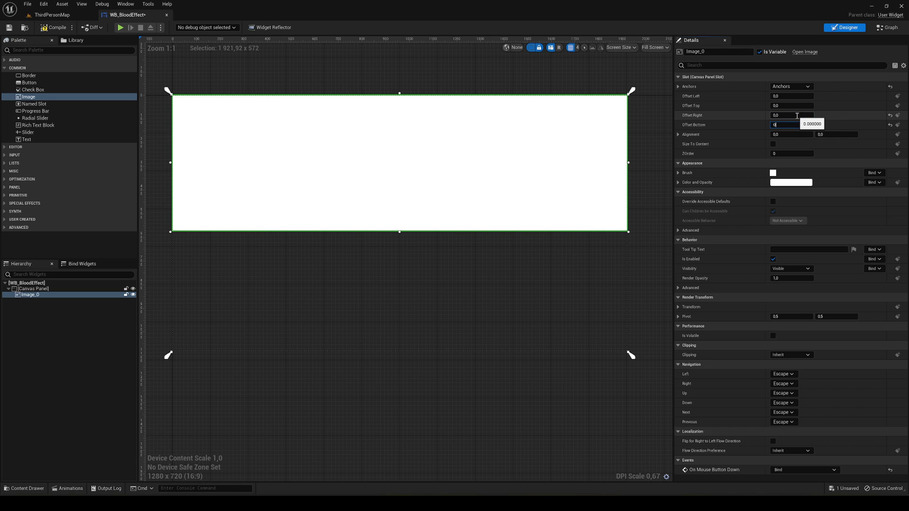
key("Return")
Assign the Blood_screen texture as the image's brush.
right_click_drag(450, 167, 461, 170)
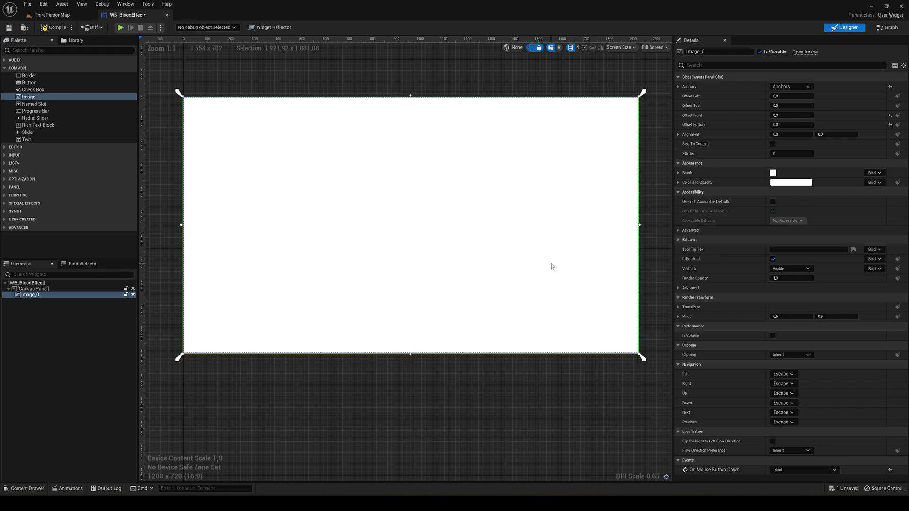
left_click(678, 173)
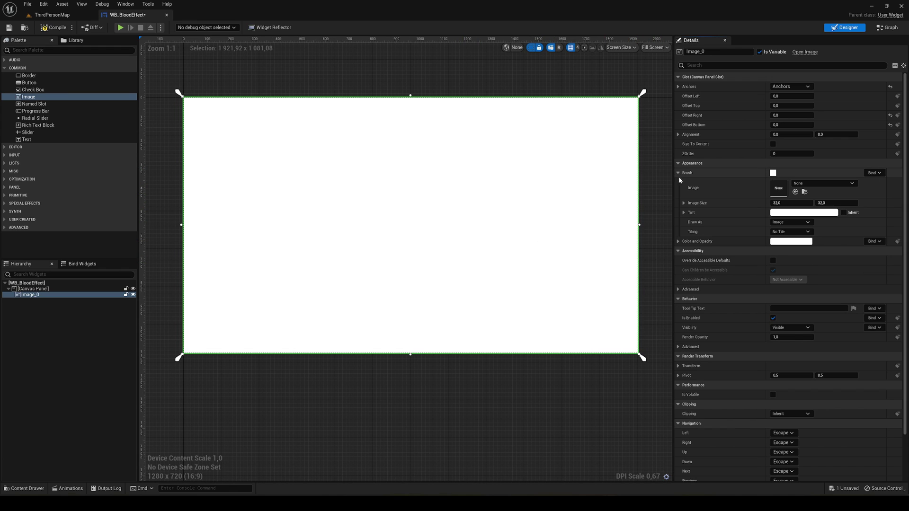
left_click(826, 183)
type("blood")
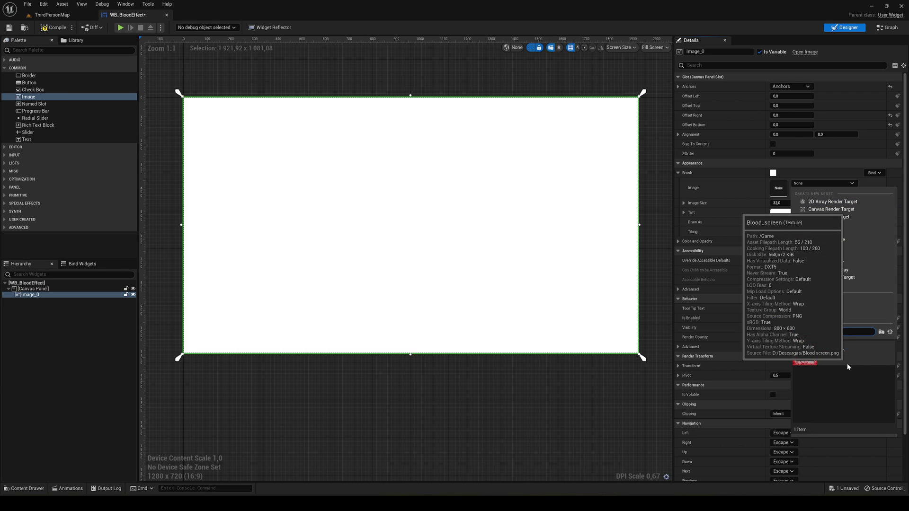
left_click(835, 352)
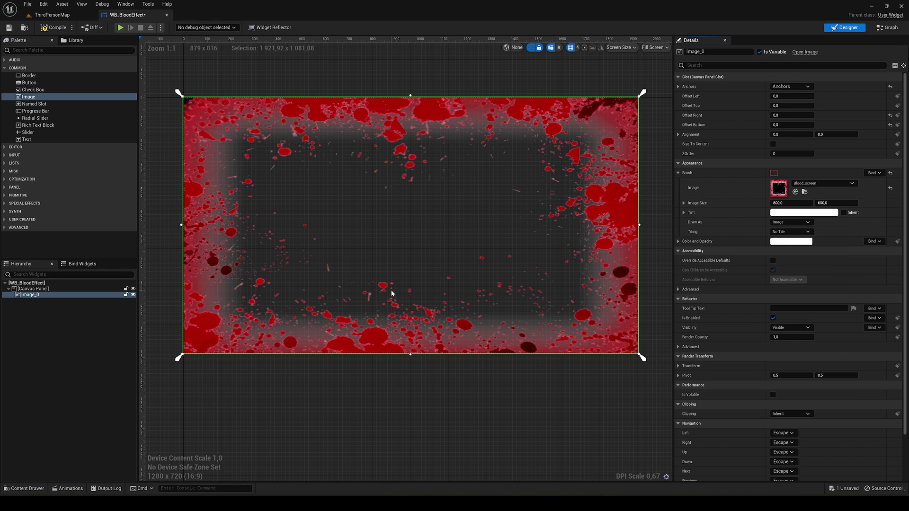
Set the alpha of the image brush's tint to 0.35.
scroll(392, 294, "down", 2)
scroll(410, 196, "up", 1)
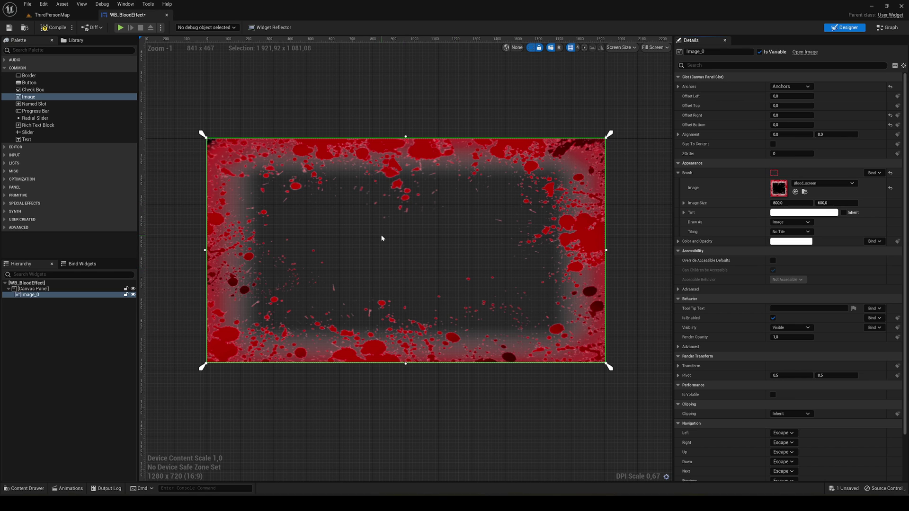
left_click(804, 212)
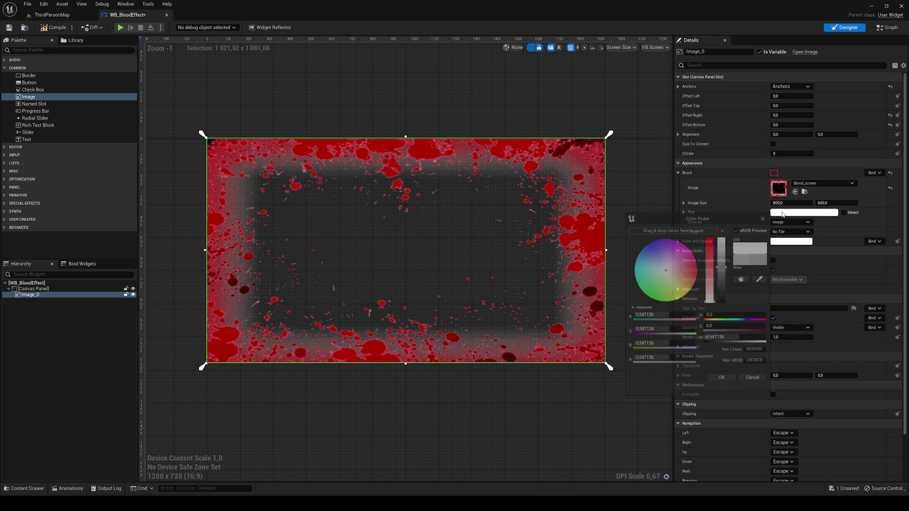
mouse_move(686, 369)
left_mouse_down()
mouse_move(653, 369)
mouse_move(676, 371)
left_mouse_up()
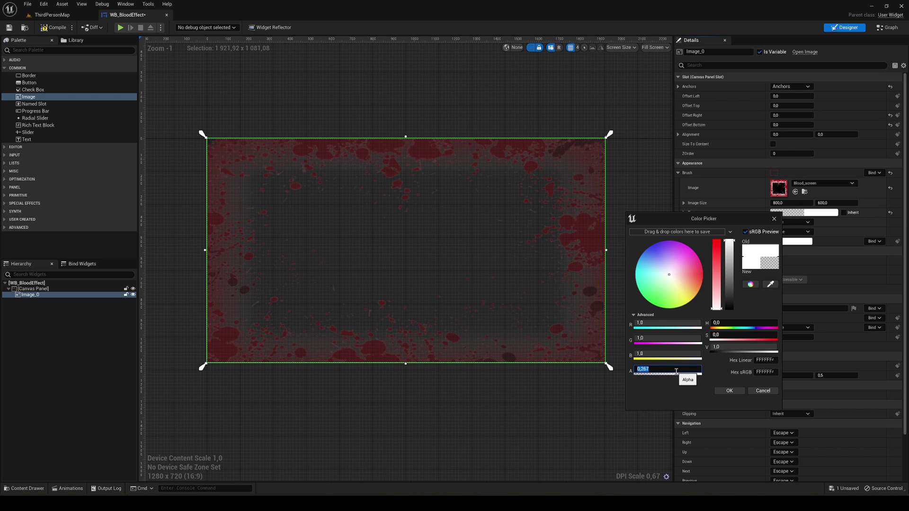
type(".2")
key("Return")
key("BackSpace")
type(".35")
key("Return")
left_click(729, 391)
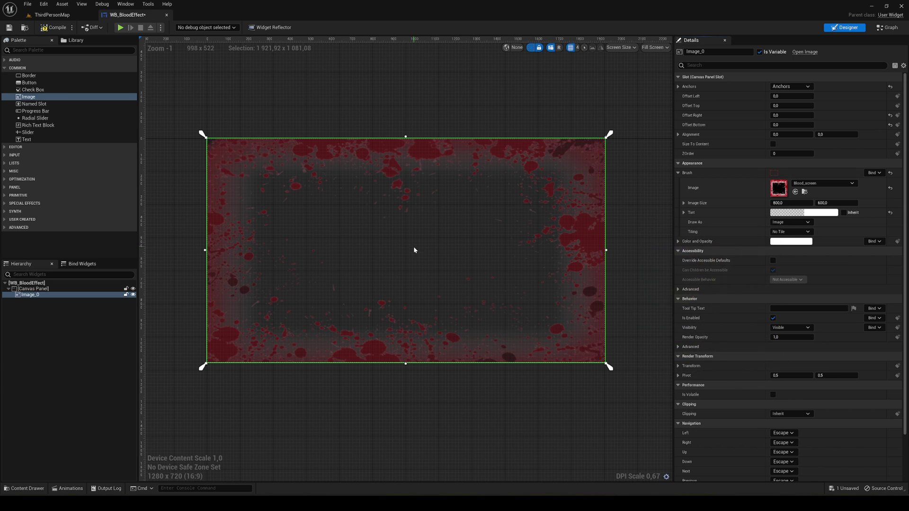
Stretch the image past the canvas to offsets of about -86 left, -90 top, -158 right and -149 bottom; compile and save the widget.
left_click_drag(405, 136, 406, 120)
left_click(626, 239)
left_click(602, 240)
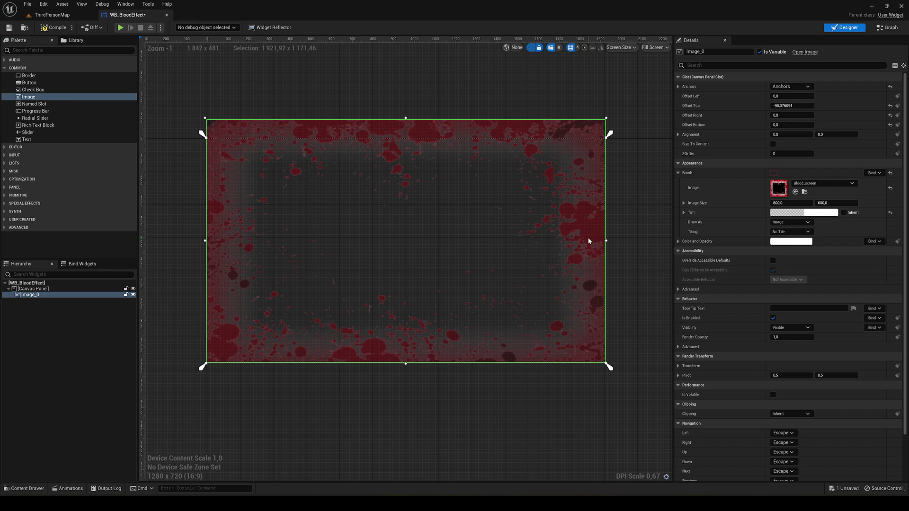
left_click_drag(606, 240, 639, 240)
left_click_drag(205, 240, 188, 240)
left_click_drag(414, 369, 414, 400)
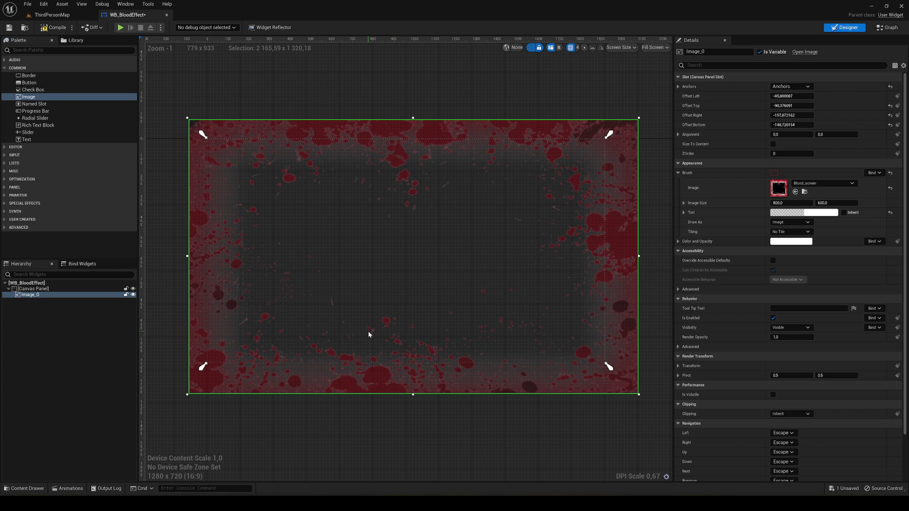
left_click(52, 28)
left_click(9, 27)
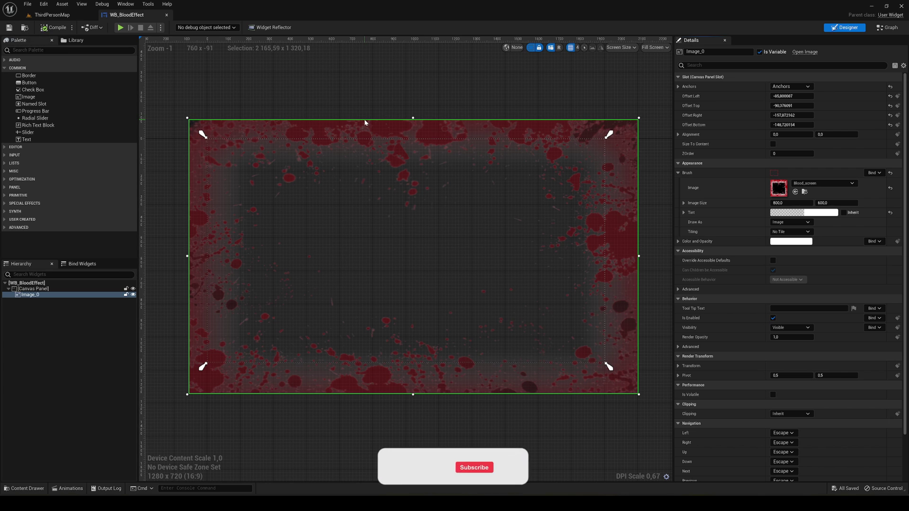
Open the widget's animation editor and rename the Image_0 widget to BloodImage.
right_click_drag(399, 218, 398, 199)
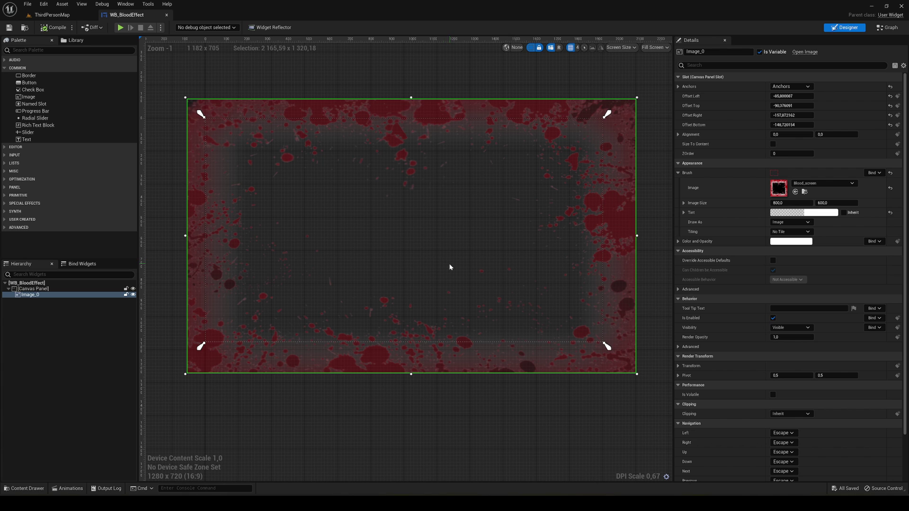
left_click(127, 4)
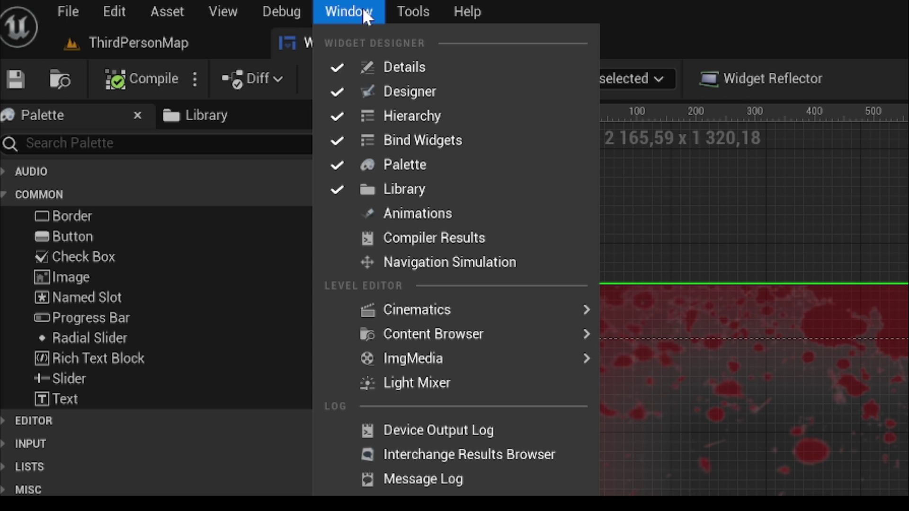
left_click(427, 211)
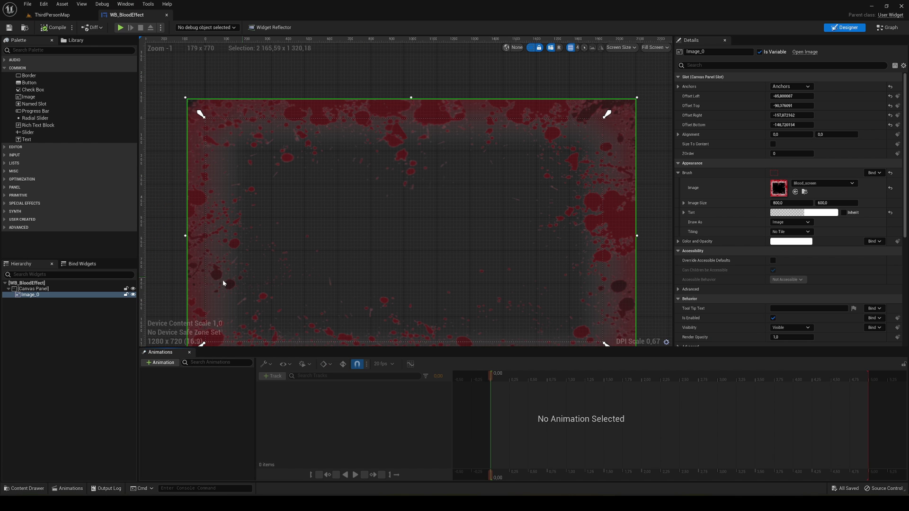
left_click(29, 295)
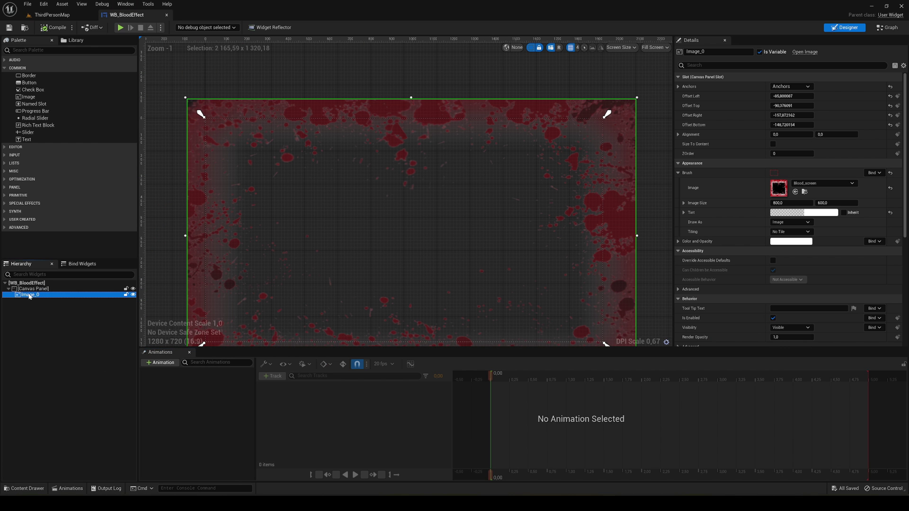
left_click(31, 297)
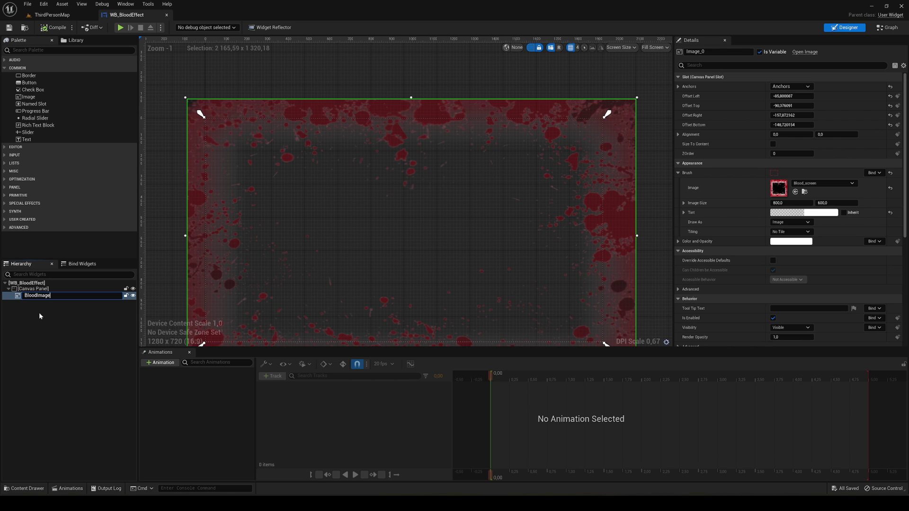
key("Return")
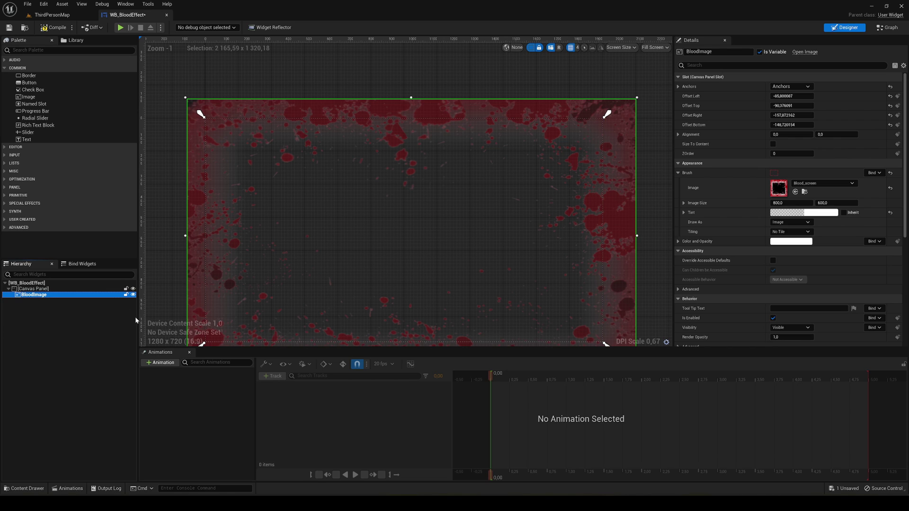
Create a widget animation named GetHit and add a track for BloodImage to it.
left_click(163, 365)
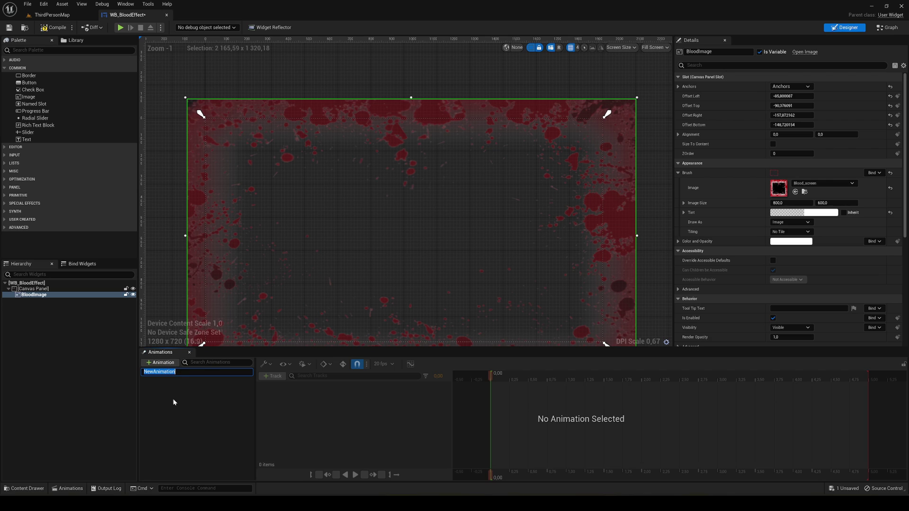
type("GetHit")
key("Return")
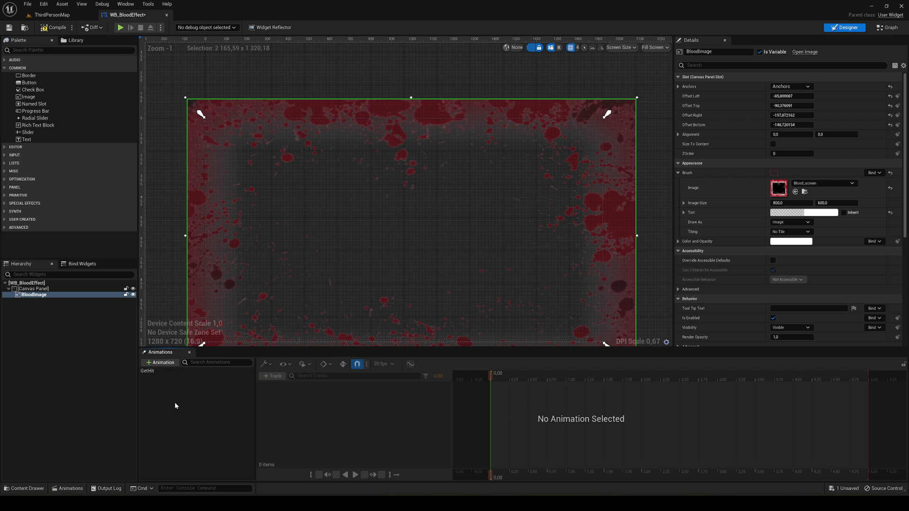
left_click(175, 372)
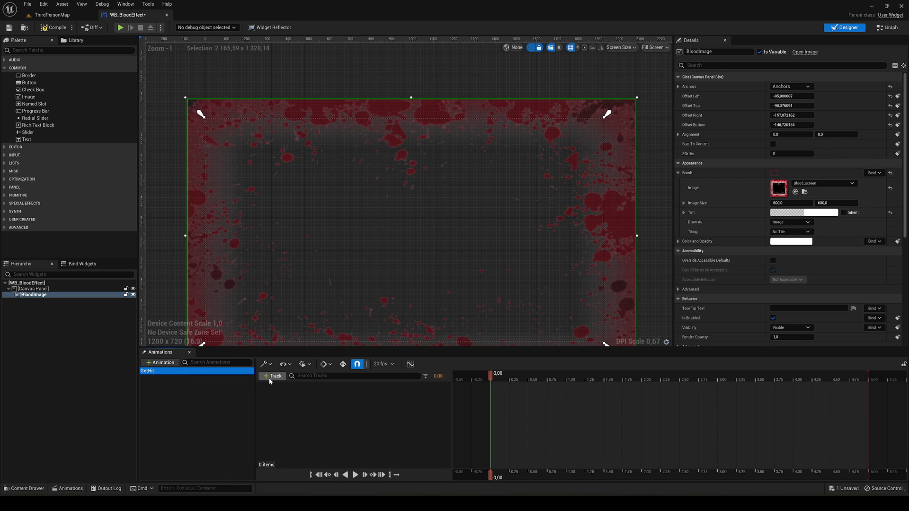
left_click(273, 376)
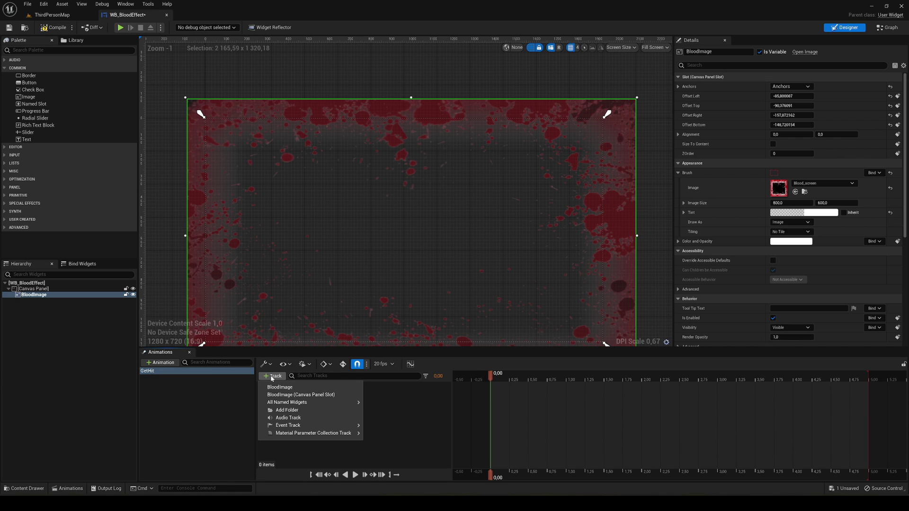
left_click(304, 389)
left_click(321, 388)
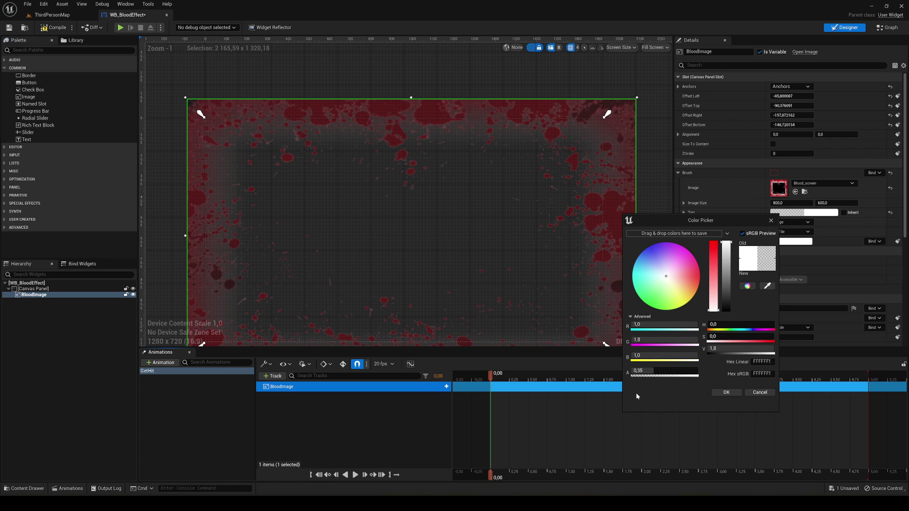
Set BloodImage's Color and Opacity alpha to 0 and keyframe the property at 0.00 s in the GetHit animation.
left_click(669, 371)
left_click(771, 220)
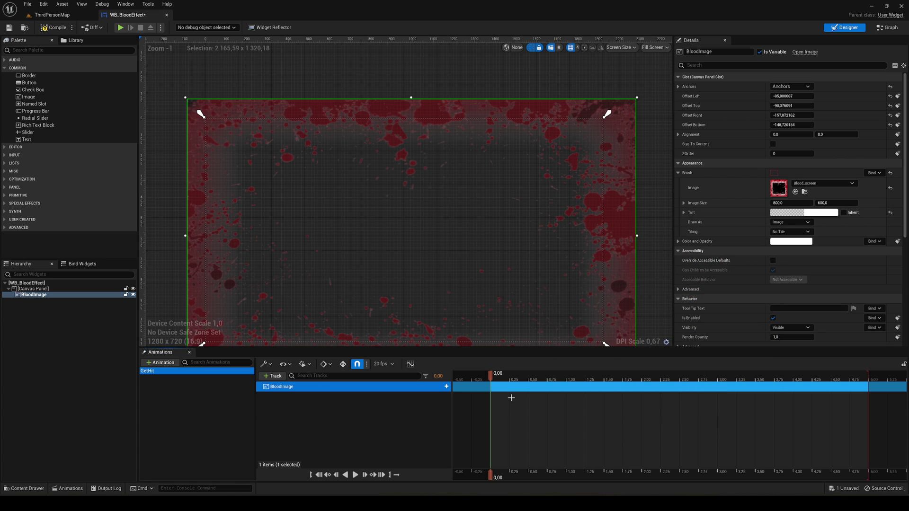
left_click(492, 377)
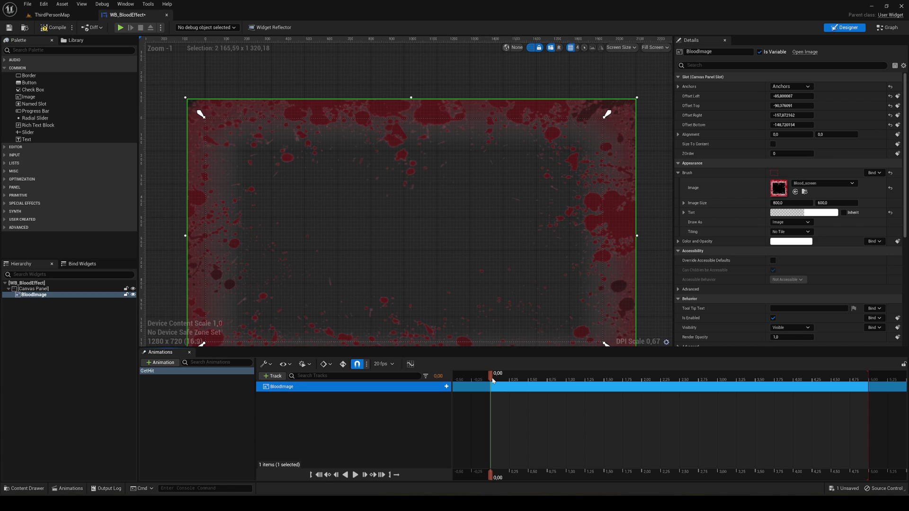
left_click(791, 242)
left_click_drag(677, 401, 644, 400)
left_click(738, 422)
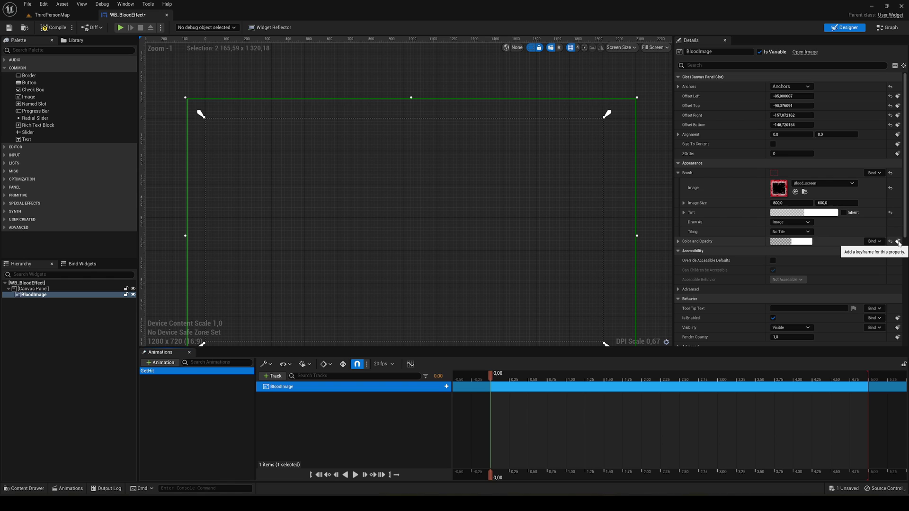
left_click(898, 242)
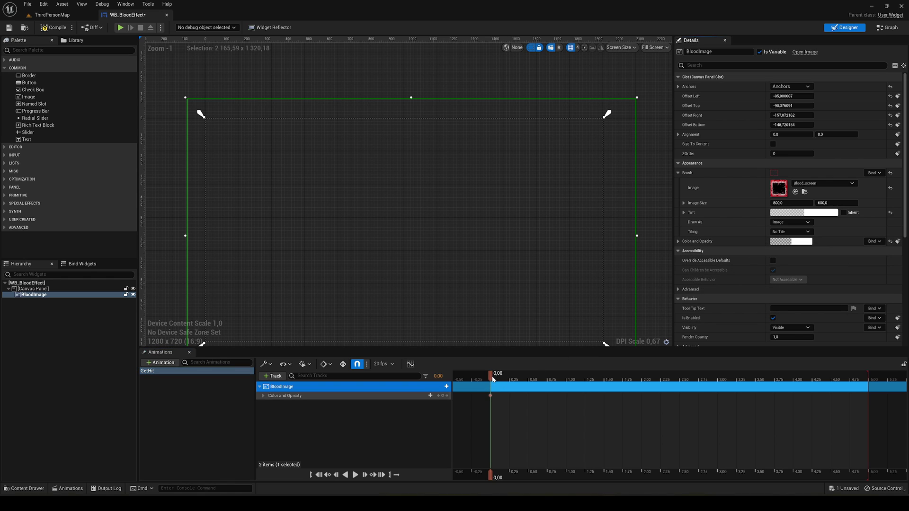
Go to 0.50 s in the GetHit animation and set BloodImage's Color and Opacity alpha to 0.35.
left_click_drag(493, 378, 528, 380)
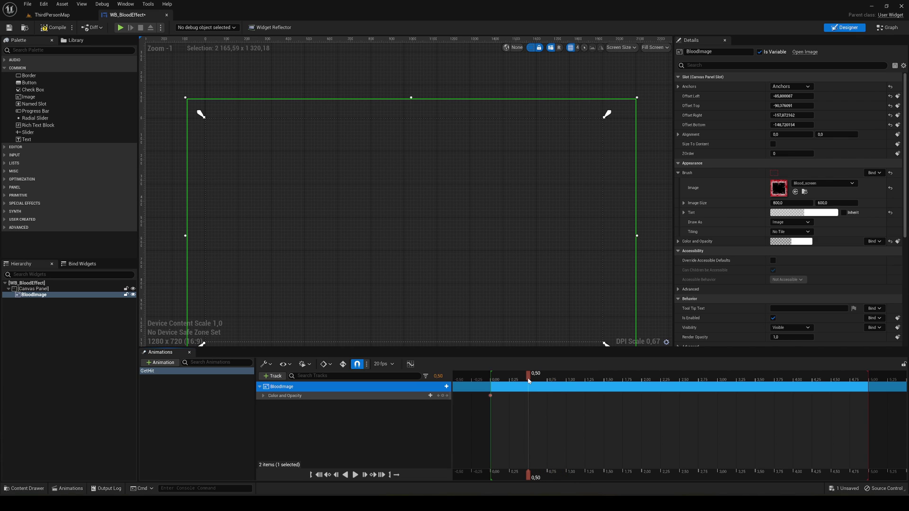
left_click(791, 241)
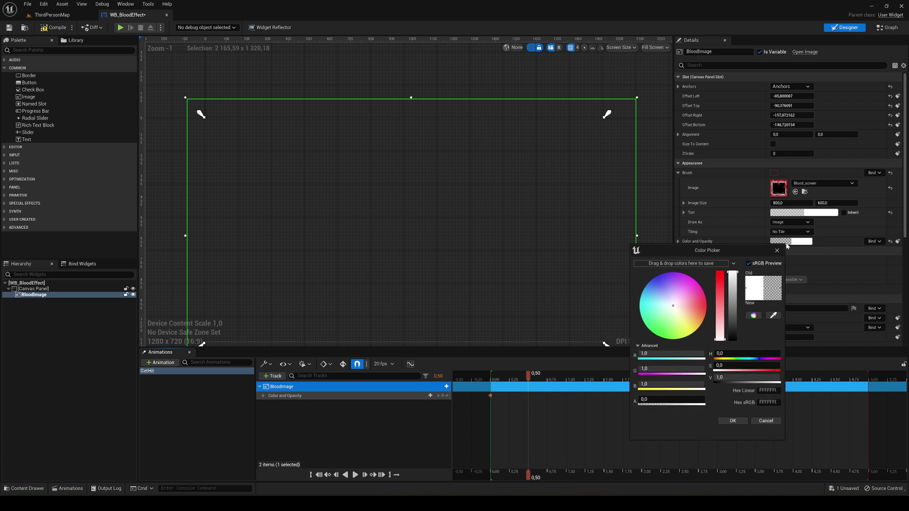
left_click(655, 402)
type("0,35")
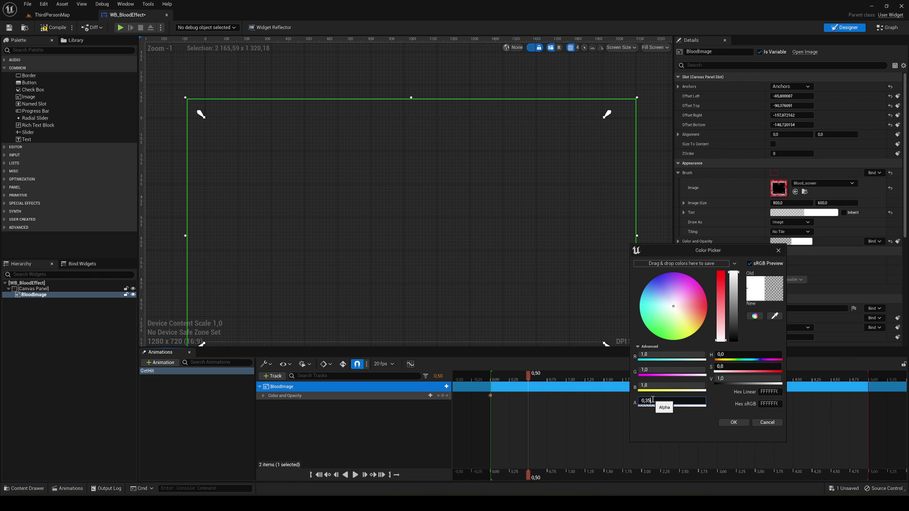
key("Return")
left_click(671, 402)
left_click(733, 421)
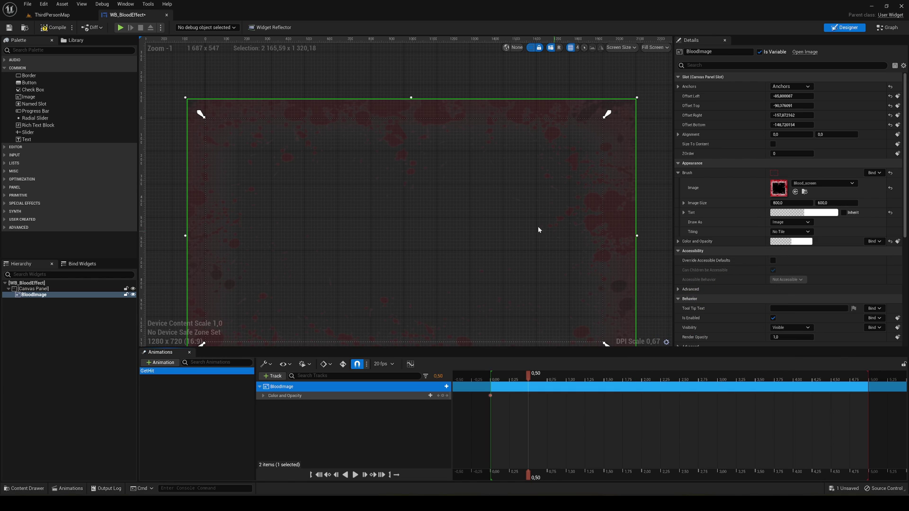
Raise the Color and Opacity alpha to about 0.58 and keyframe the property at 0.50 s.
left_click(791, 241)
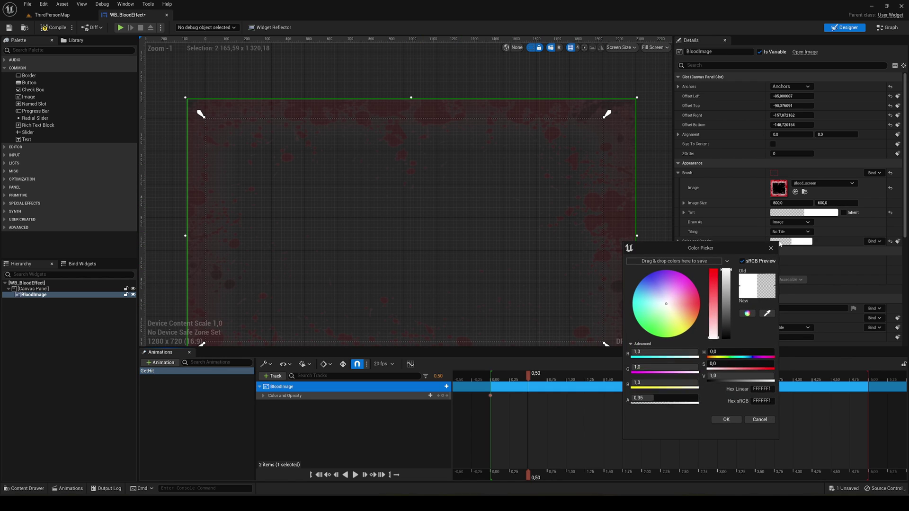
left_click_drag(658, 398, 668, 398)
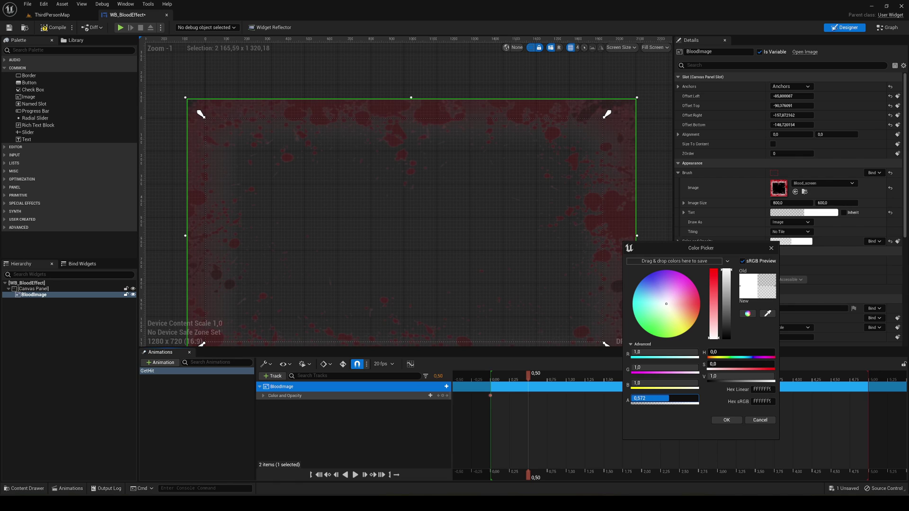
left_click(719, 421)
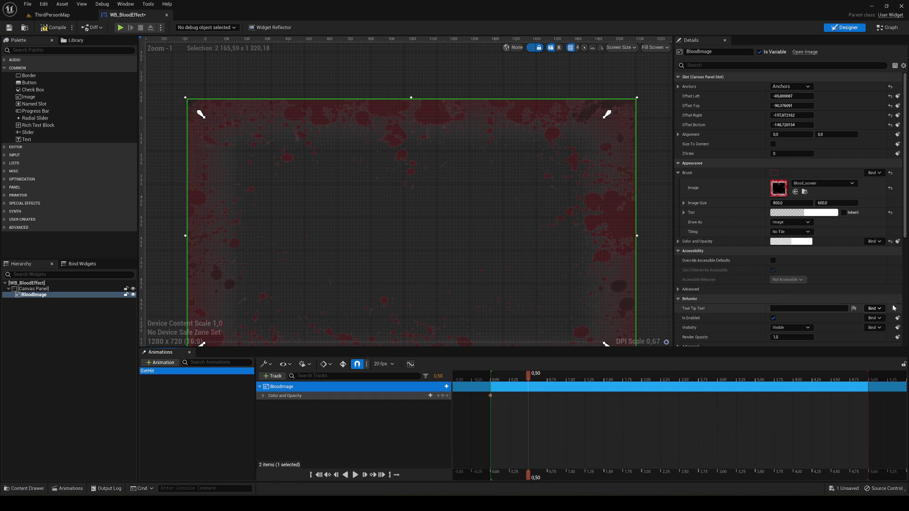
left_click(897, 241)
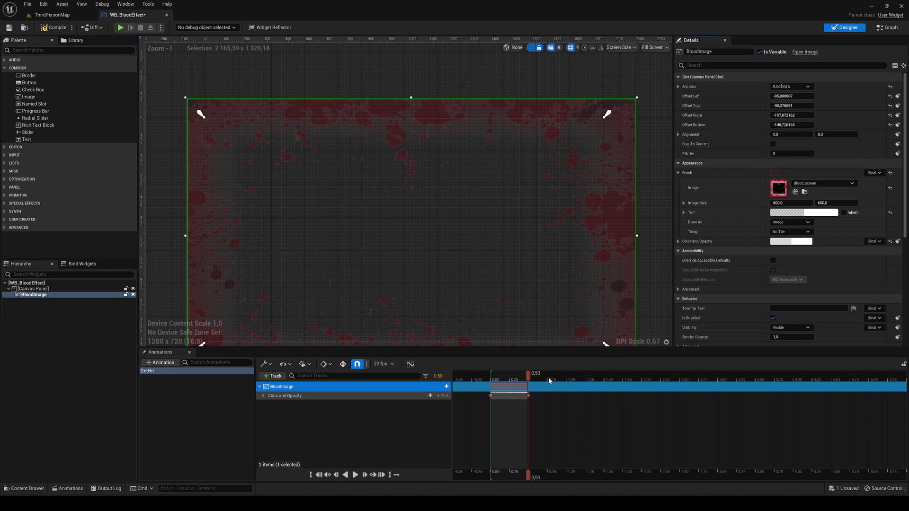
Add a Color and Opacity keyframe with alpha 0 at 0.75 s in the GetHit animation.
left_click(548, 381)
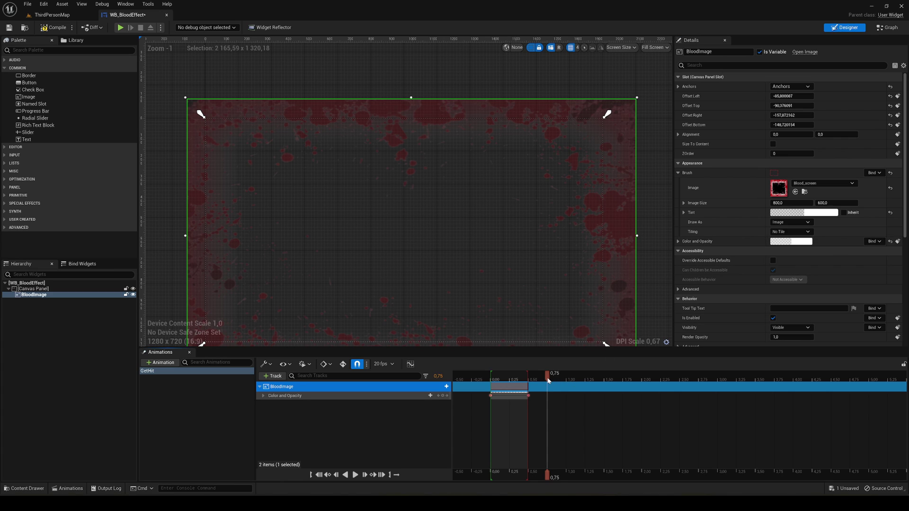
left_click(776, 242)
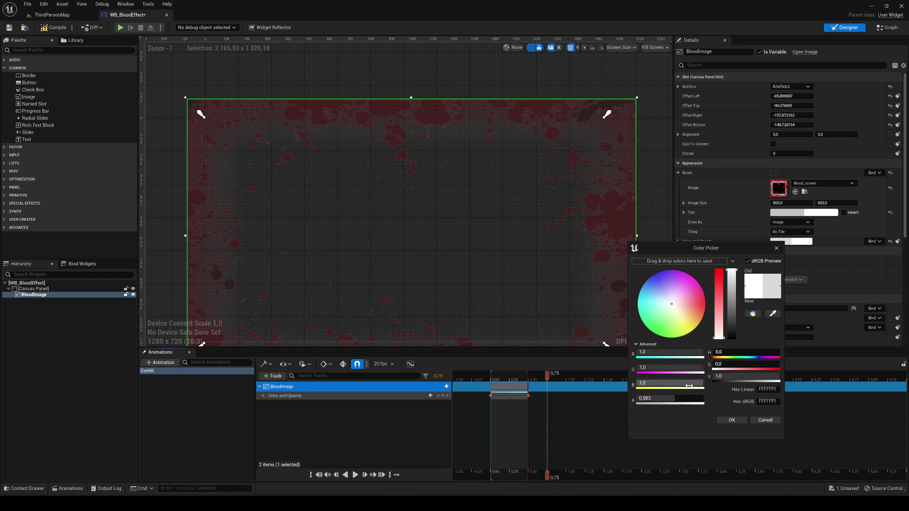
left_click_drag(684, 398, 636, 398)
left_click(731, 420)
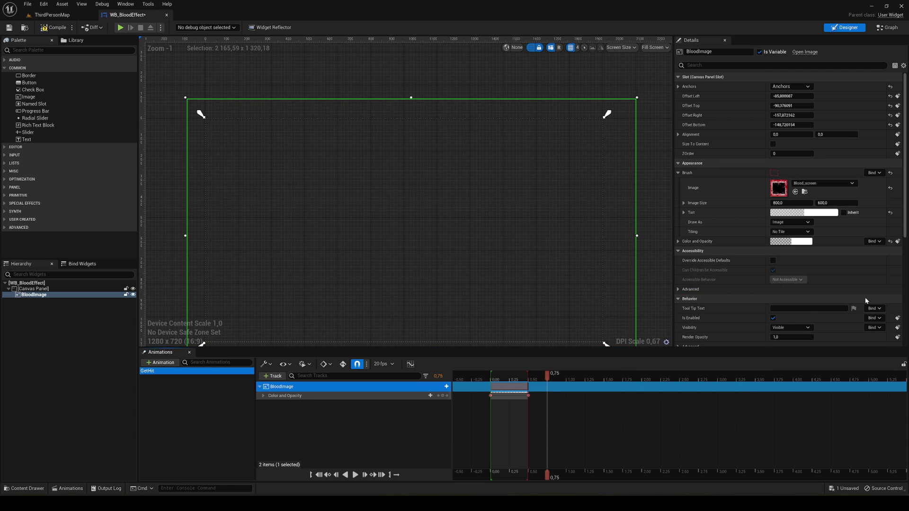
left_click(897, 241)
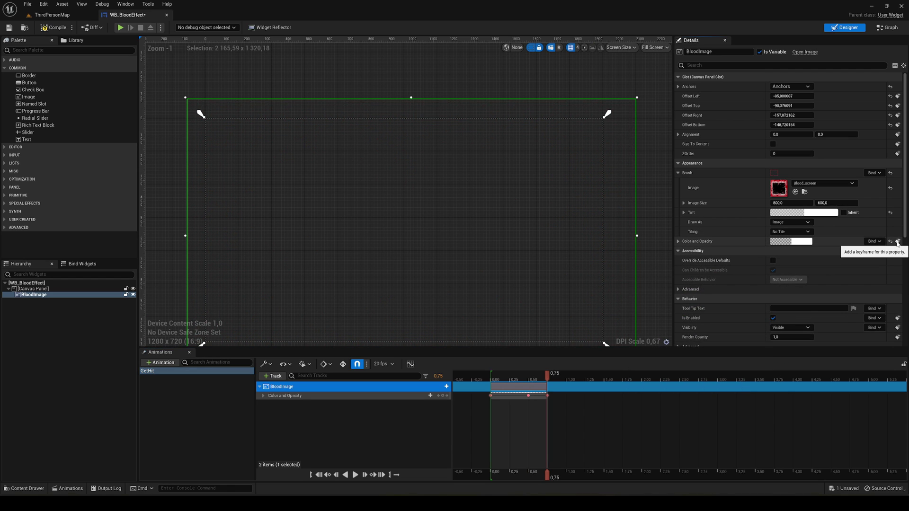
Play the GetHit animation from the start to check how the blood overlay fades in and out.
left_click(491, 377)
key("space")
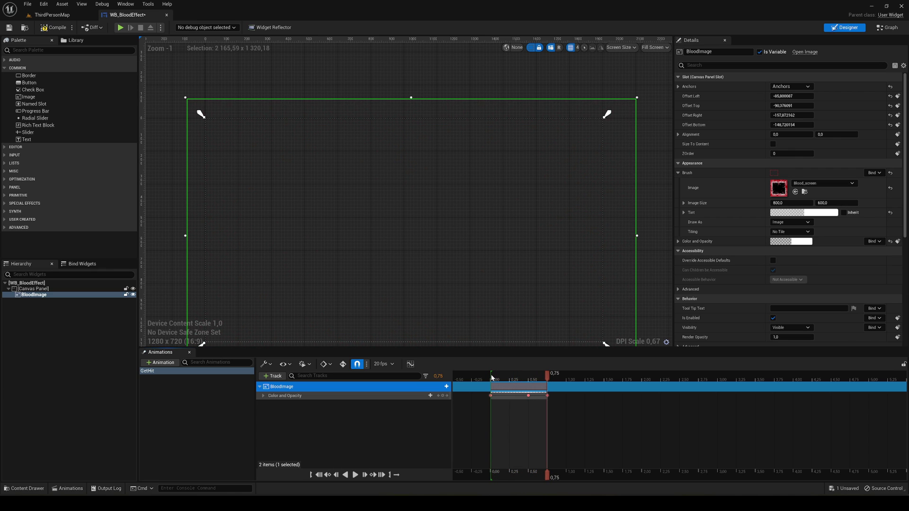
left_click(492, 378)
key("space")
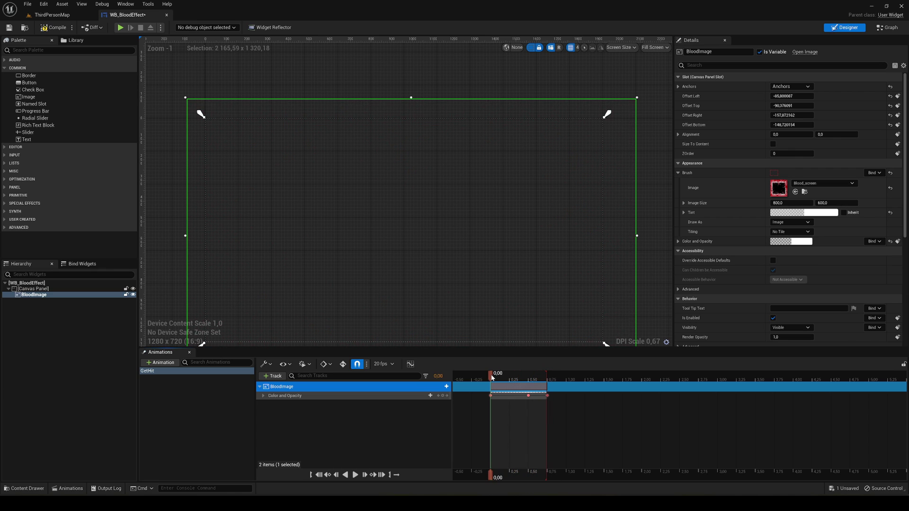
left_click(492, 378)
key("space")
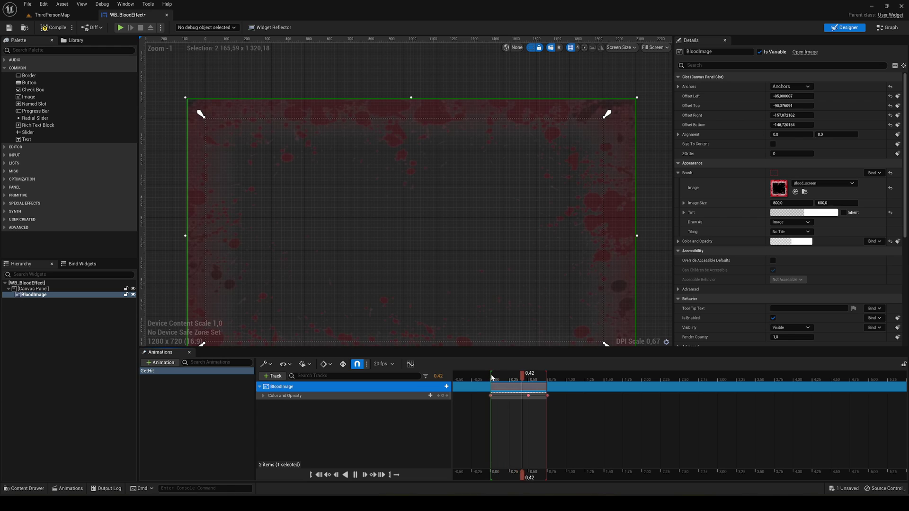
Move the middle Color and Opacity keyframe to 0.25 s and play the animation.
left_click_drag(528, 396, 510, 396)
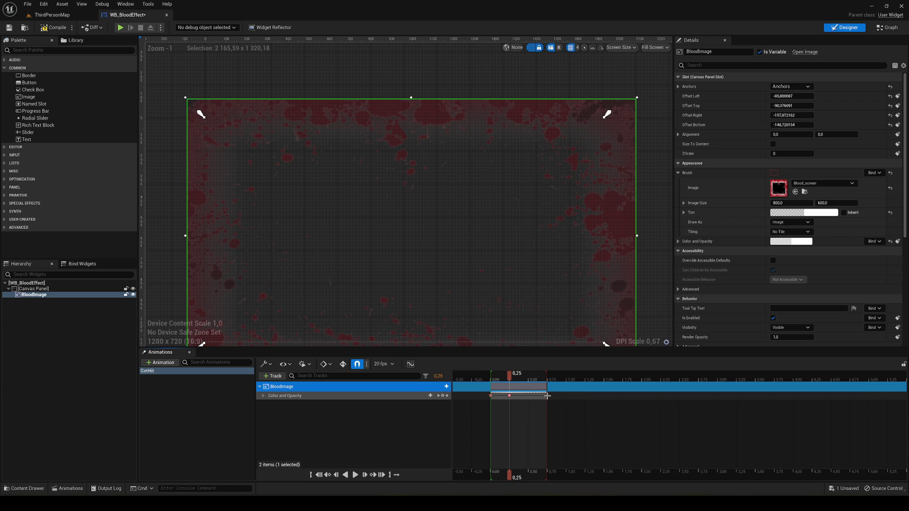
key("space")
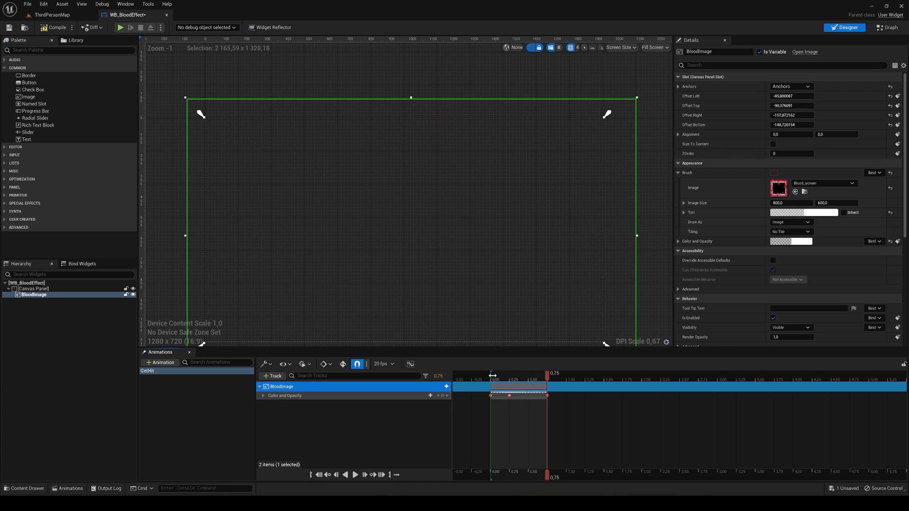
Move the middle Color and Opacity keyframe to about 0.1 s and replay the GetHit animation.
key("space")
left_click_drag(509, 395, 498, 395)
key("space")
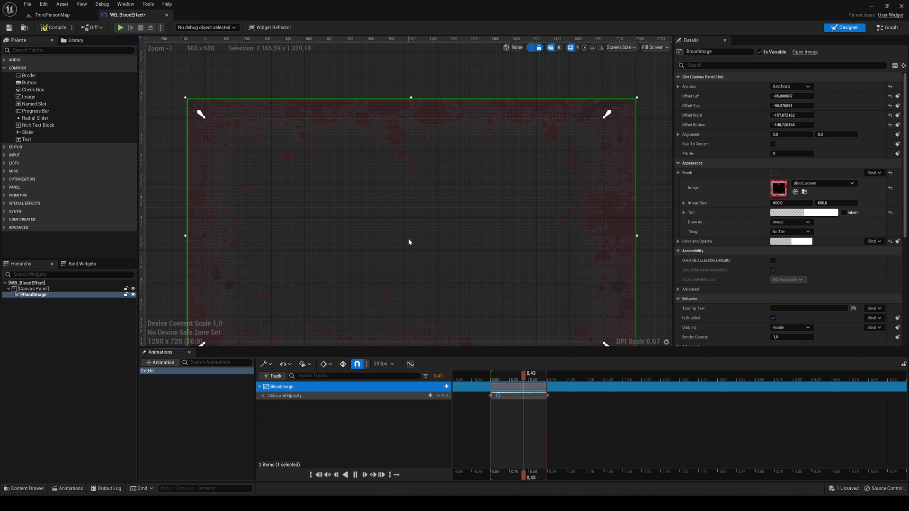
right_click_drag(408, 238, 405, 212)
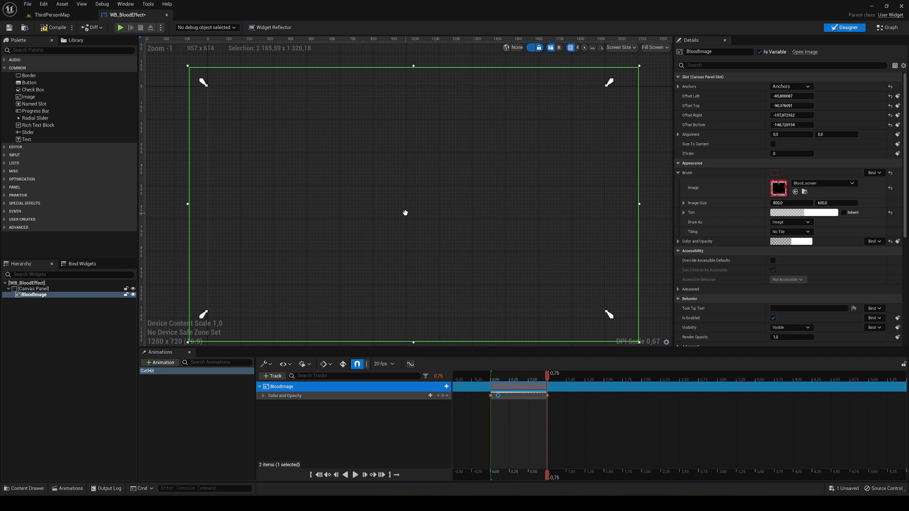
left_click(491, 378)
key("space")
Compile and save the widget, and open the BP_ThirdPersonCharacter blueprint from the ThirdPerson Blueprints folder.
left_click(52, 27)
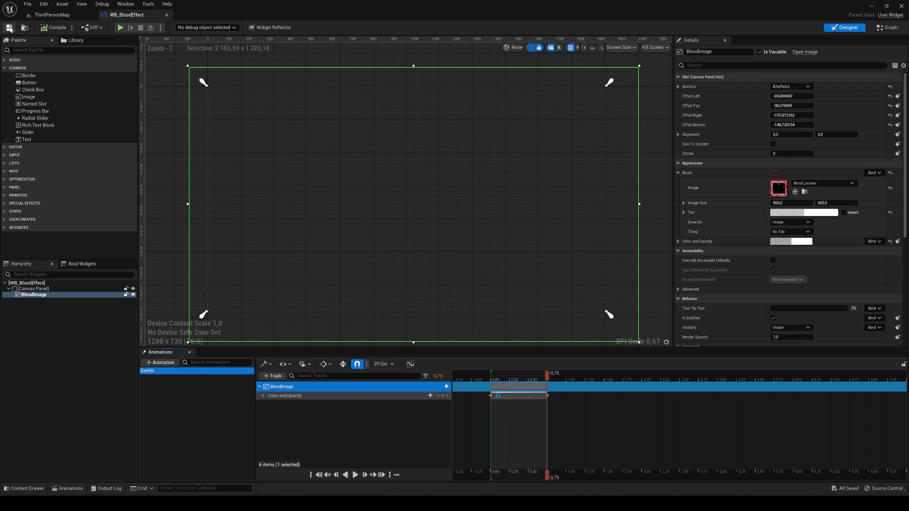
left_click(45, 15)
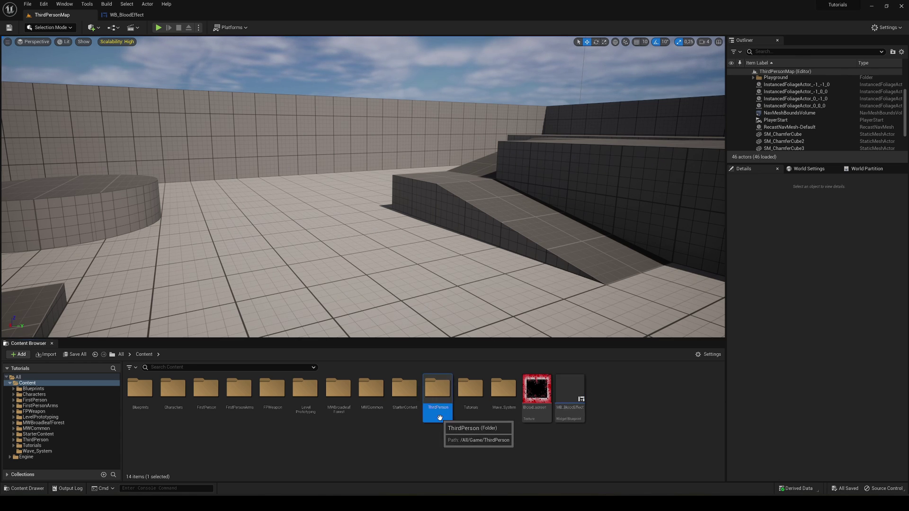
double_click(437, 389)
double_click(140, 393)
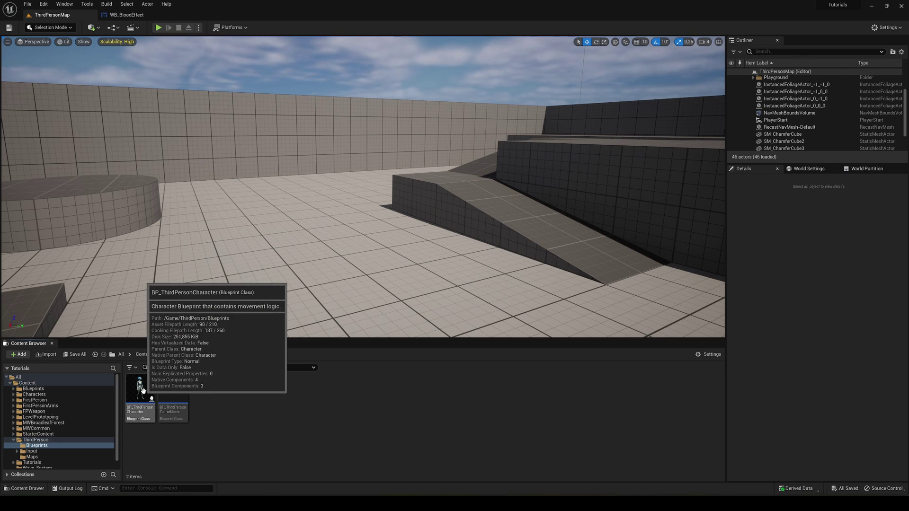
left_click(143, 379)
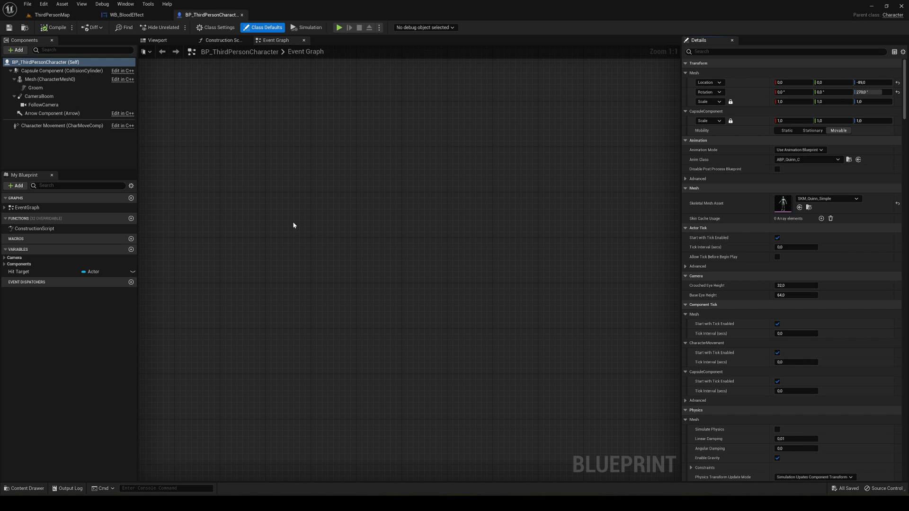
Add an Event AnyDamage node in an empty area of the character's event graph.
scroll(293, 223, "down", 12)
right_click_drag(293, 222, 390, 185)
scroll(385, 300, "up", 7)
scroll(390, 185, "up", 1)
right_click(381, 191)
type("event ")
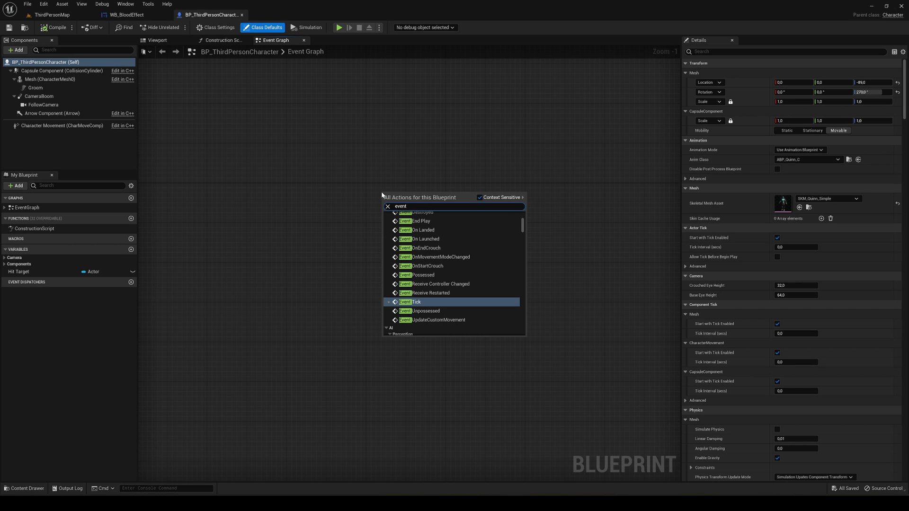
type("any")
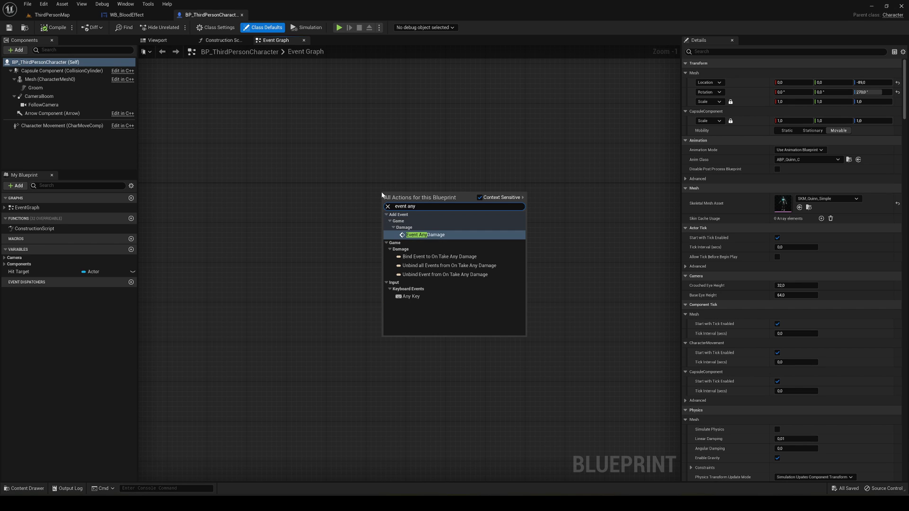
key("Return")
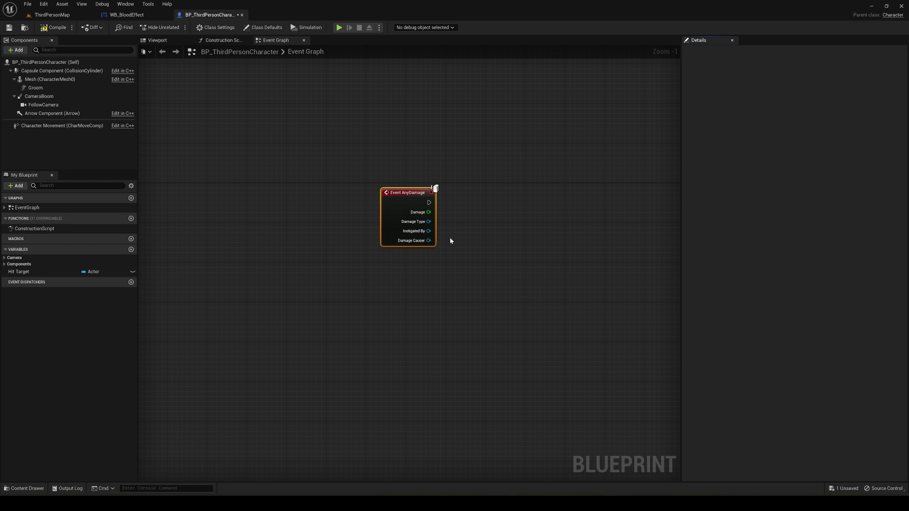
Add a Create Widget node after Event AnyDamage and set its class to WB_BloodEffect.
right_click_drag(450, 238, 350, 237)
scroll(369, 235, "up", 1)
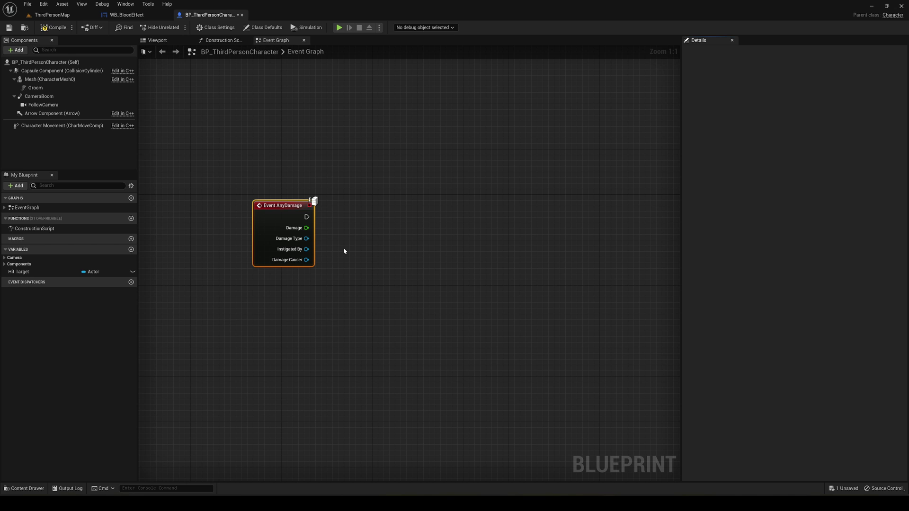
right_click_drag(344, 251, 332, 297)
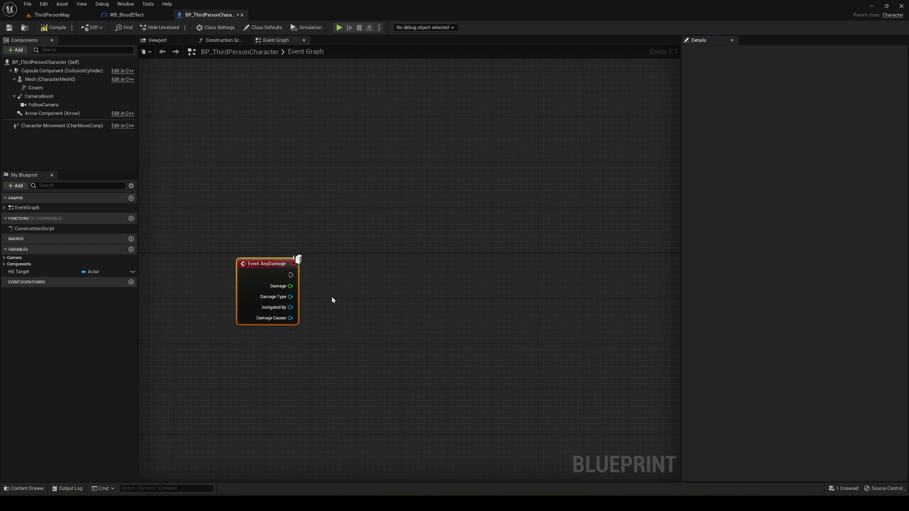
left_click_drag(291, 275, 352, 278)
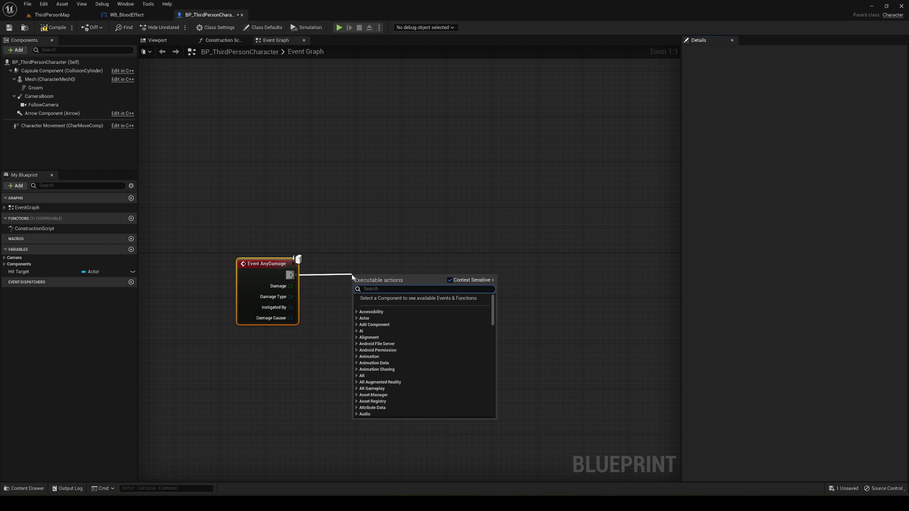
type("create w")
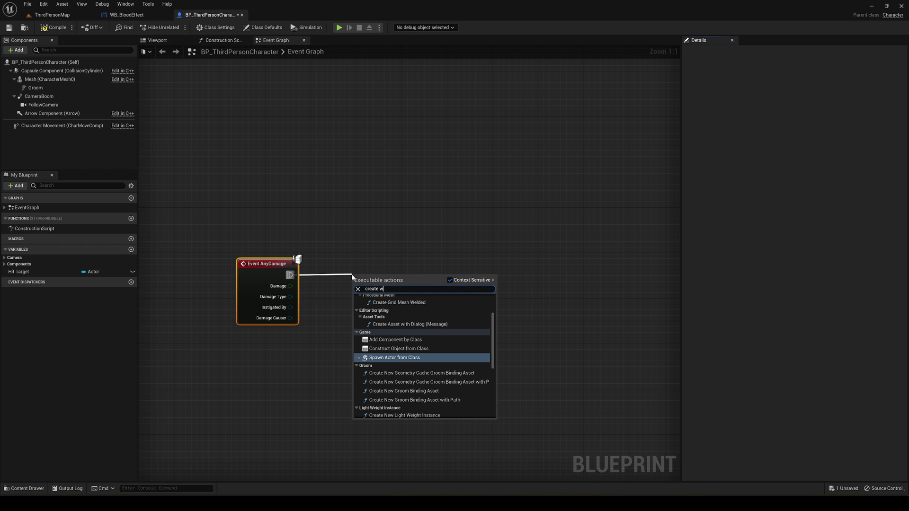
type("id")
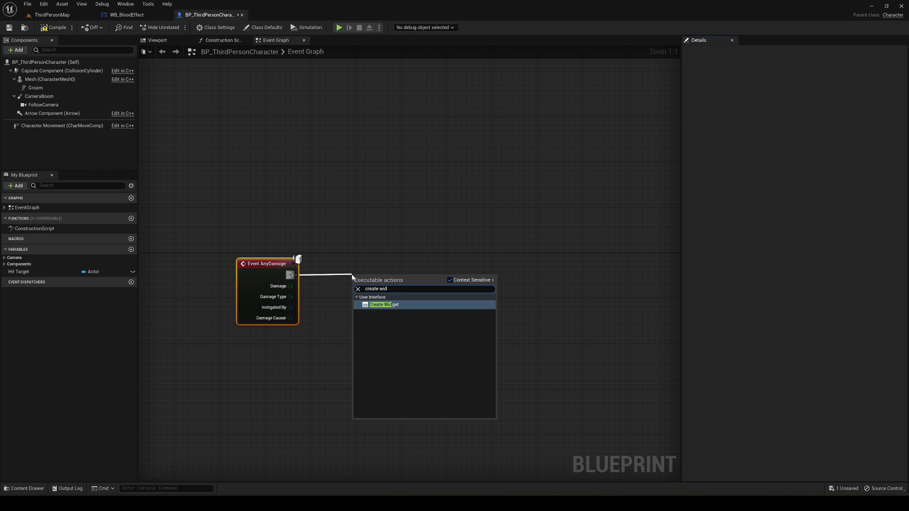
key("Return")
left_click_drag(351, 274, 352, 263)
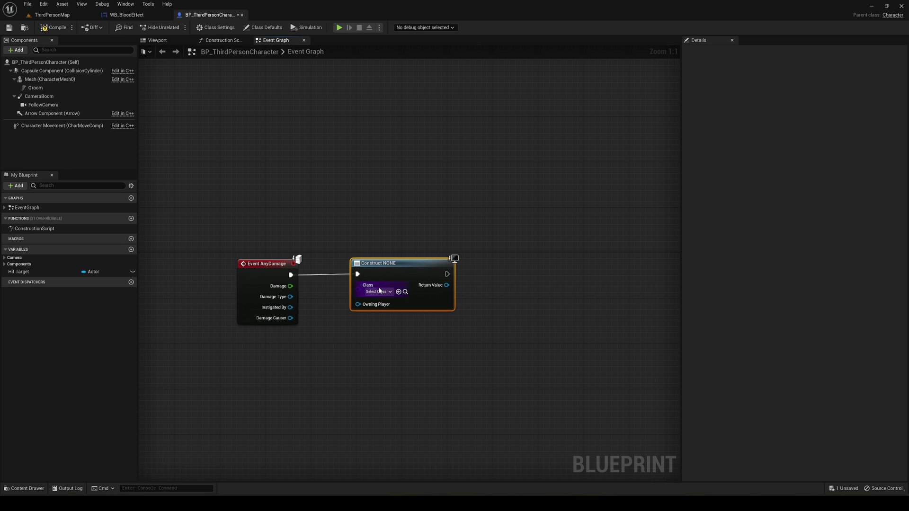
left_click(379, 292)
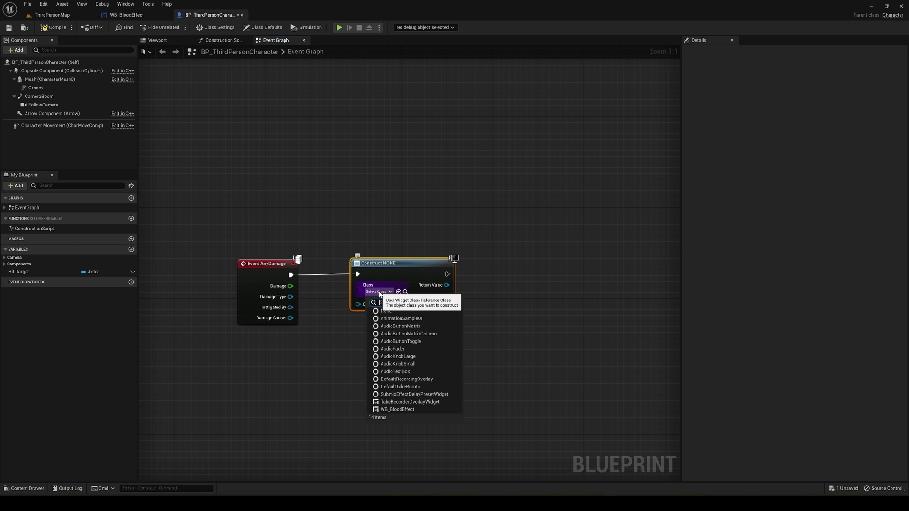
type("bloo")
left_click(399, 318)
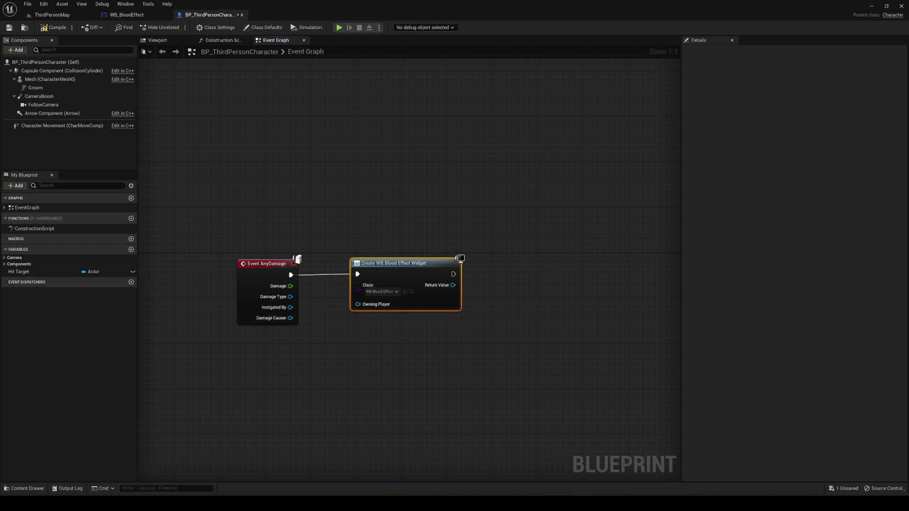
Feed the Create Widget node's Owning Player input from a Get Player Controller node.
right_click_drag(379, 320, 410, 311)
left_click_drag(389, 294, 365, 328)
type("ge")
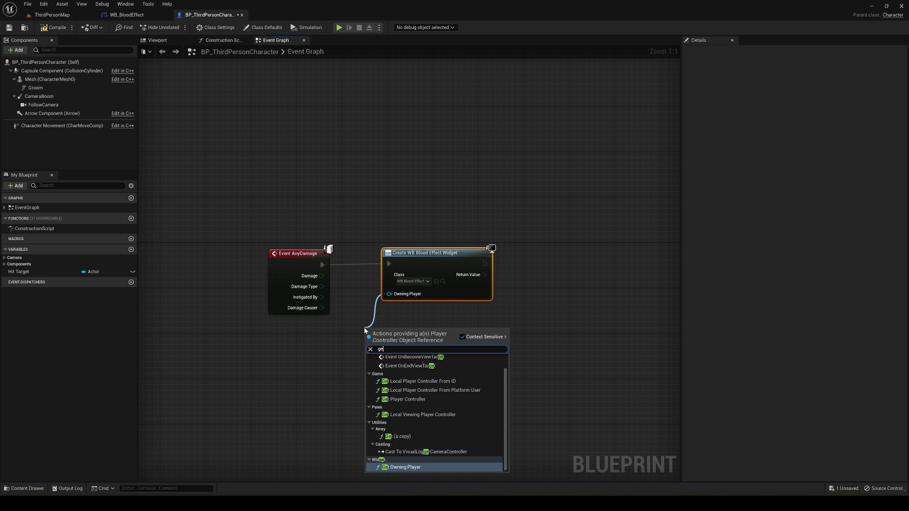
type("t player")
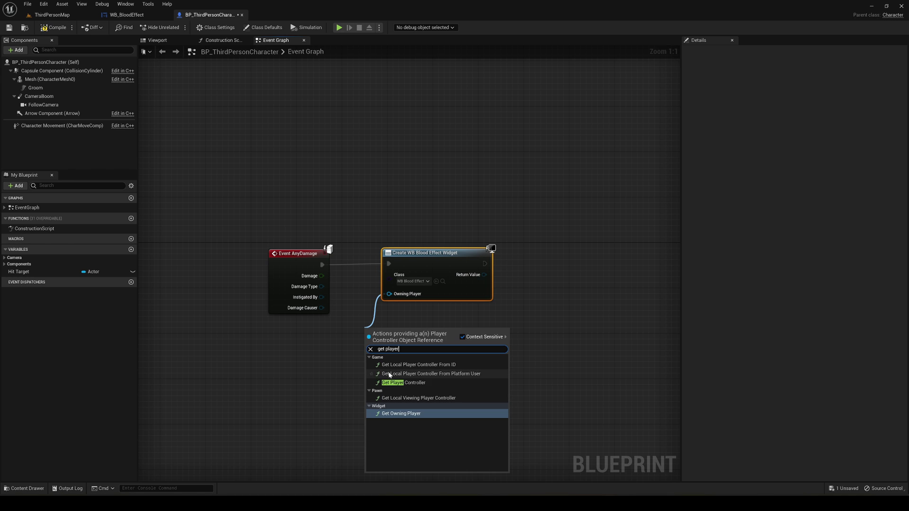
left_click(403, 382)
right_click_drag(510, 321, 435, 325)
Promote the Create Widget return value to a variable named BloodHitWidget and align its SET node.
left_click_drag(409, 279, 426, 283)
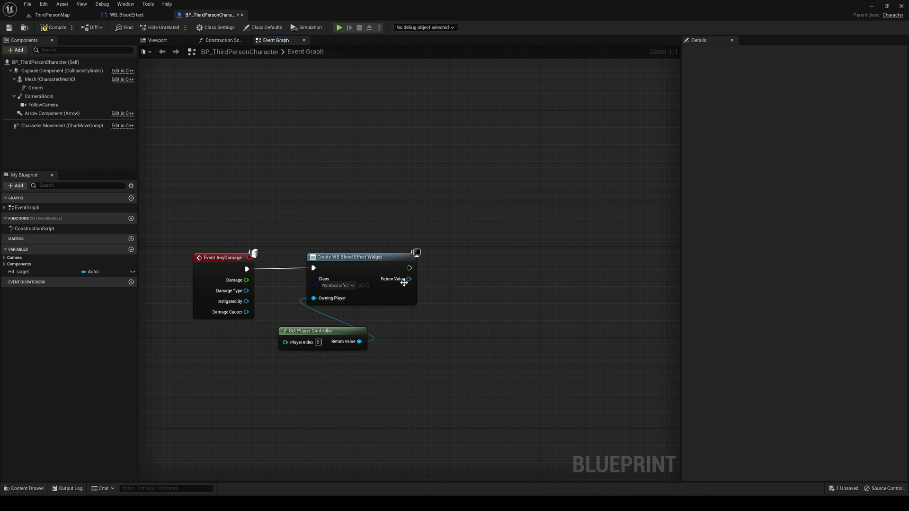
right_click(405, 279)
left_click(419, 296)
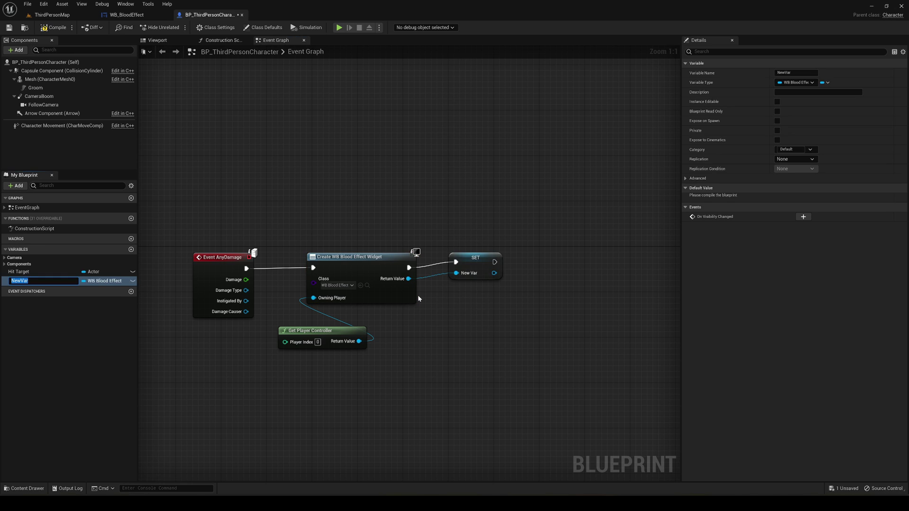
type("BloodHitWidget")
key("Return")
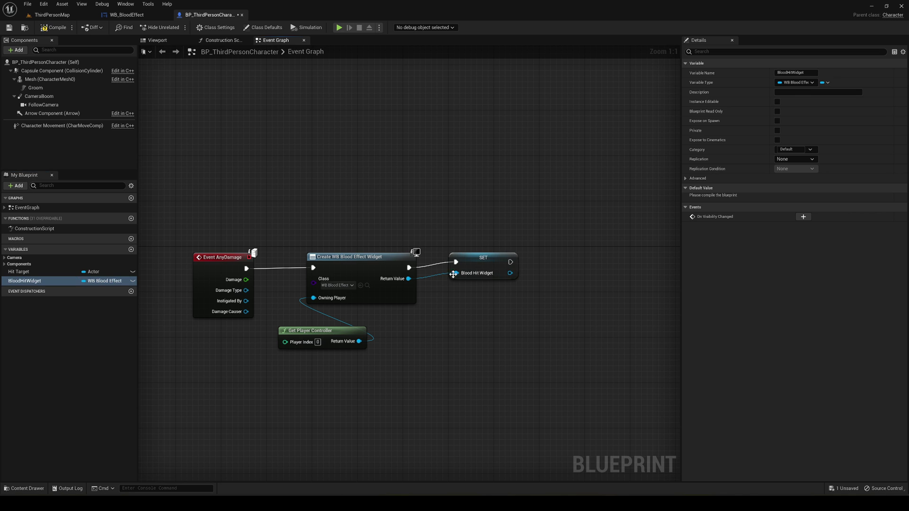
left_click(467, 271)
left_click_drag(467, 270, 456, 270)
Add an Add to Viewport node after the SET node, targeting Blood Hit Widget.
right_click_drag(464, 298, 379, 297)
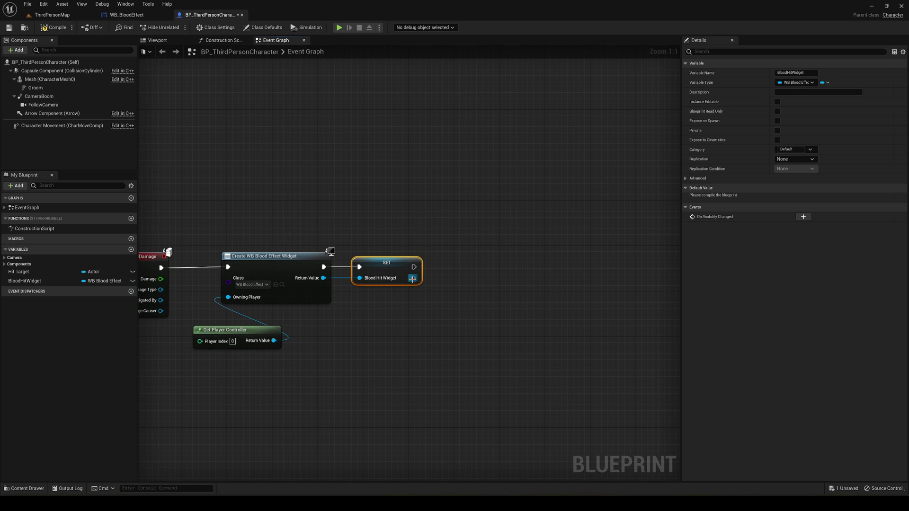
type("add")
left_click_drag(414, 280, 475, 266)
left_click(486, 310)
left_click(442, 310)
right_click_drag(442, 310, 503, 313)
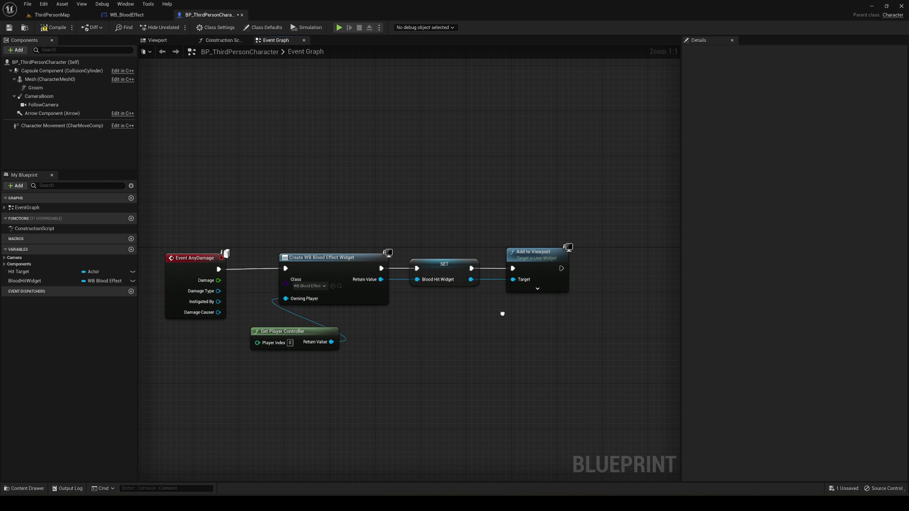
Insert a validated get of BloodHitWidget after Event AnyDamage and wire its Is Not Valid output to the Create Widget node.
right_click_drag(434, 323, 522, 323)
right_click_drag(461, 333, 441, 327)
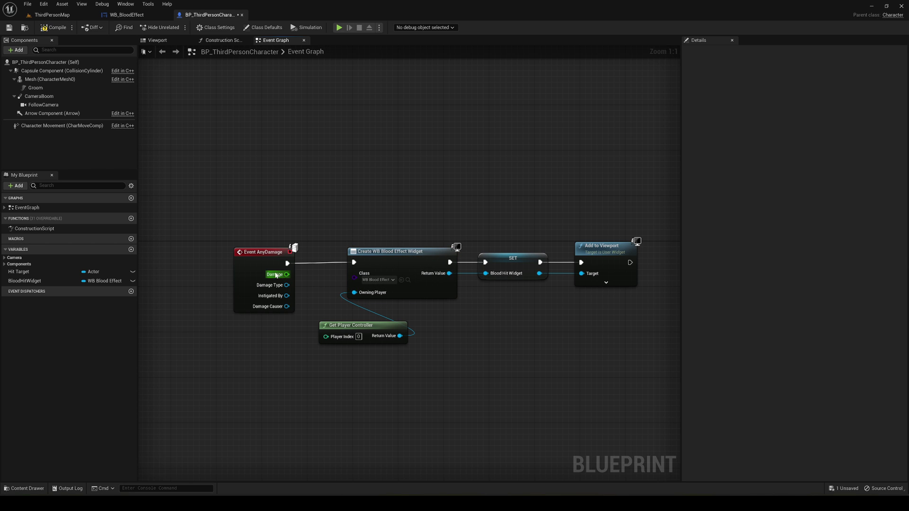
right_click_drag(289, 256, 342, 244)
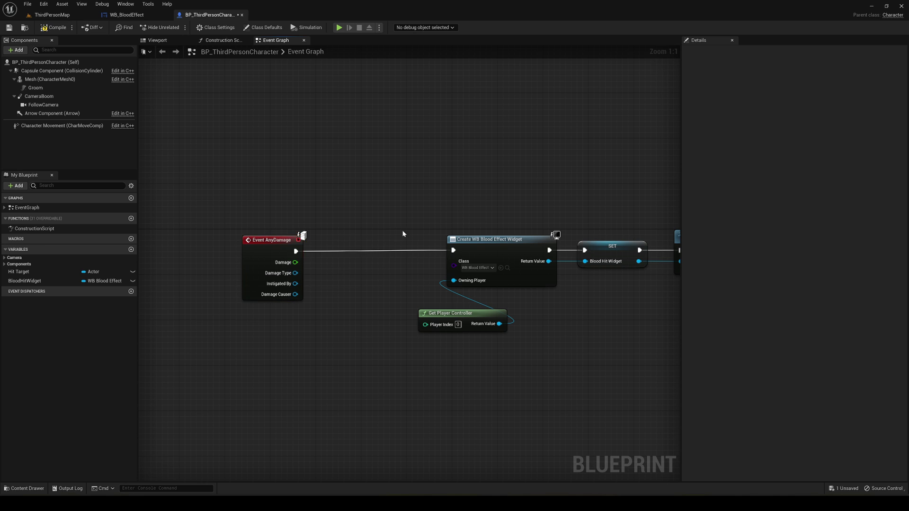
right_click_drag(406, 233, 330, 236)
left_click_drag(63, 282, 312, 279)
left_click(330, 290)
right_click(317, 280)
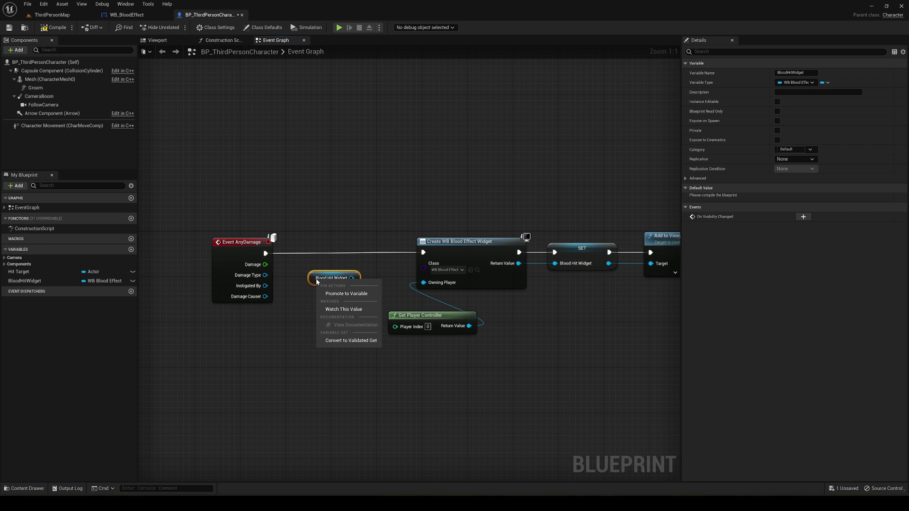
left_click(351, 340)
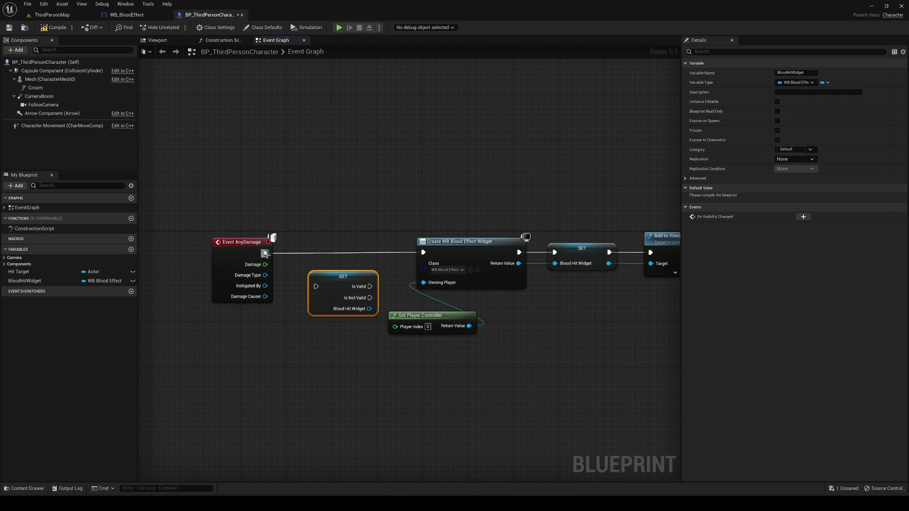
left_click_drag(265, 254, 316, 287)
left_click_drag(329, 281, 423, 252)
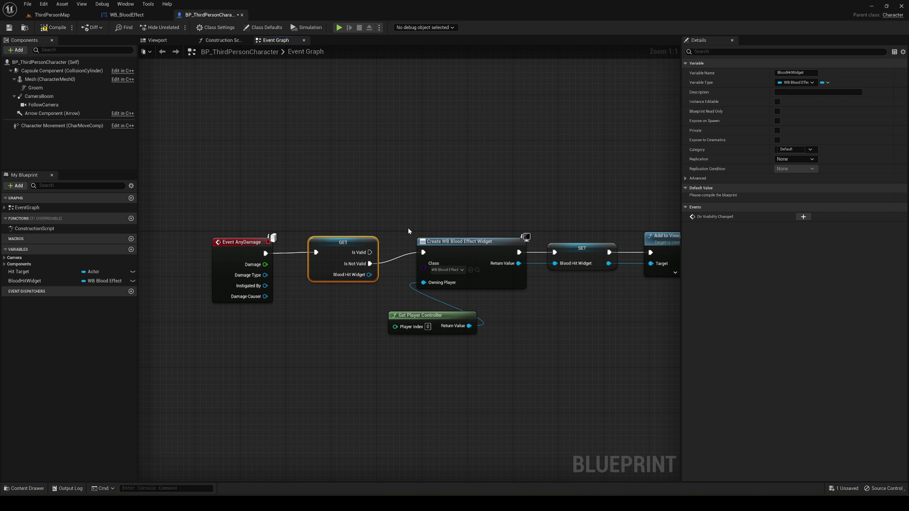
Move the widget creation, SET and Add to Viewport nodes down to line up with the Is Not Valid output.
right_click_drag(408, 231, 377, 220)
left_click_drag(385, 209, 618, 372)
left_click(618, 373)
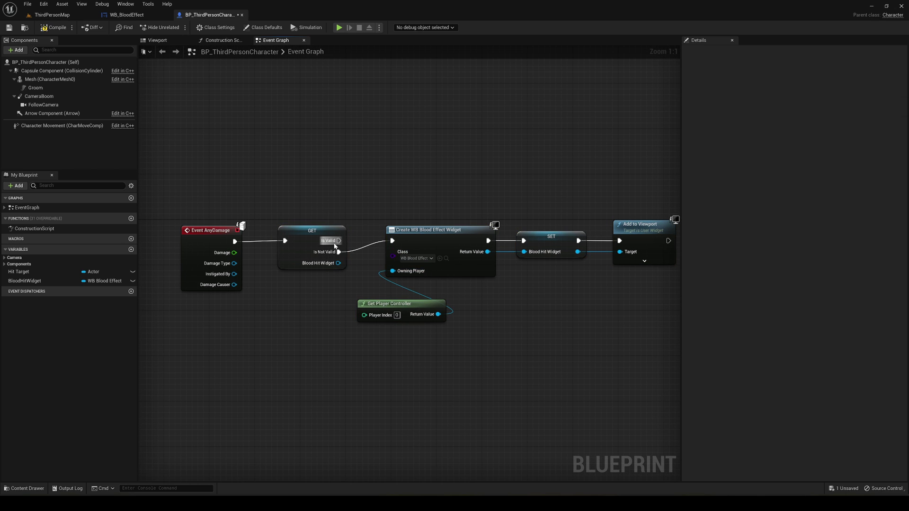
left_click_drag(339, 240, 365, 166)
left_click(326, 151)
right_click_drag(325, 151, 237, 175)
left_click_drag(280, 220, 554, 391)
left_click_drag(350, 261, 350, 273)
left_click(335, 234)
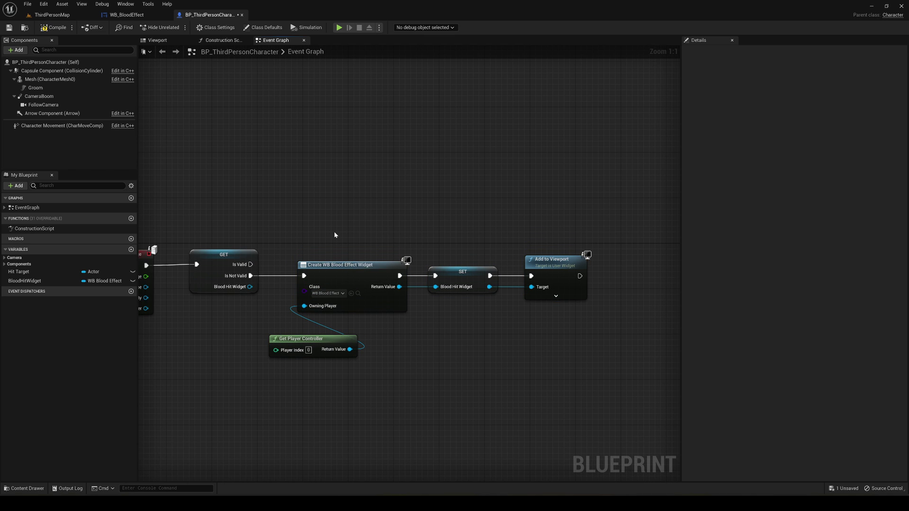
right_click_drag(335, 235, 371, 239)
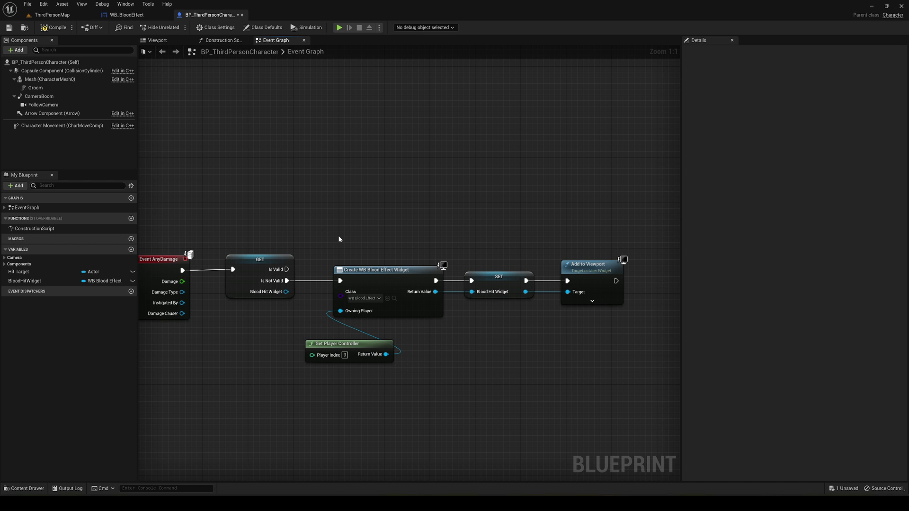
Open the event graph of the WB_BloodEffect widget.
left_click(126, 15)
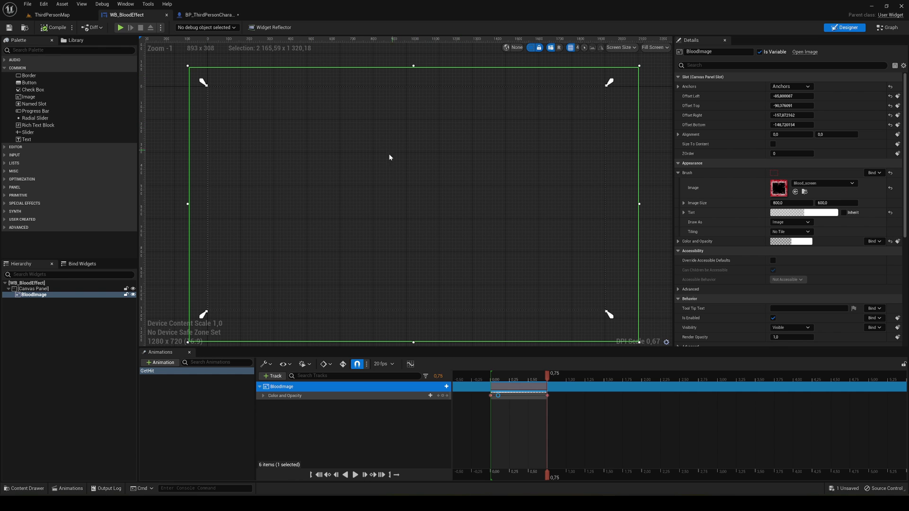
left_click(889, 28)
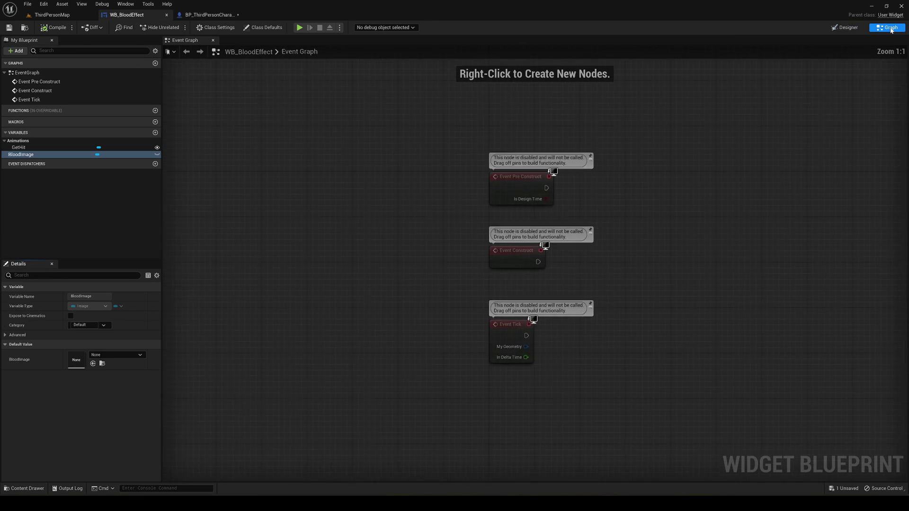
right_click_drag(801, 169, 685, 160)
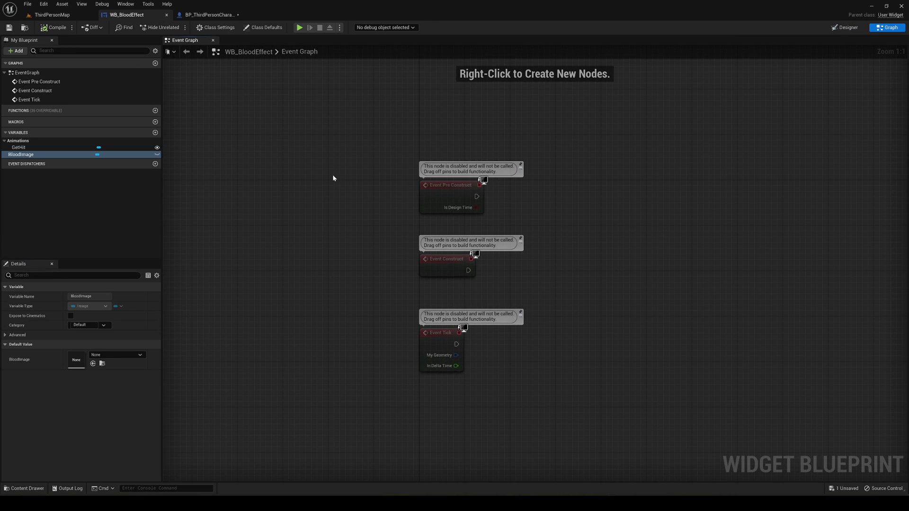
Delete the three default event nodes and add a custom event named Play Hit Animation.
left_click_drag(333, 178, 635, 393)
key("Delete")
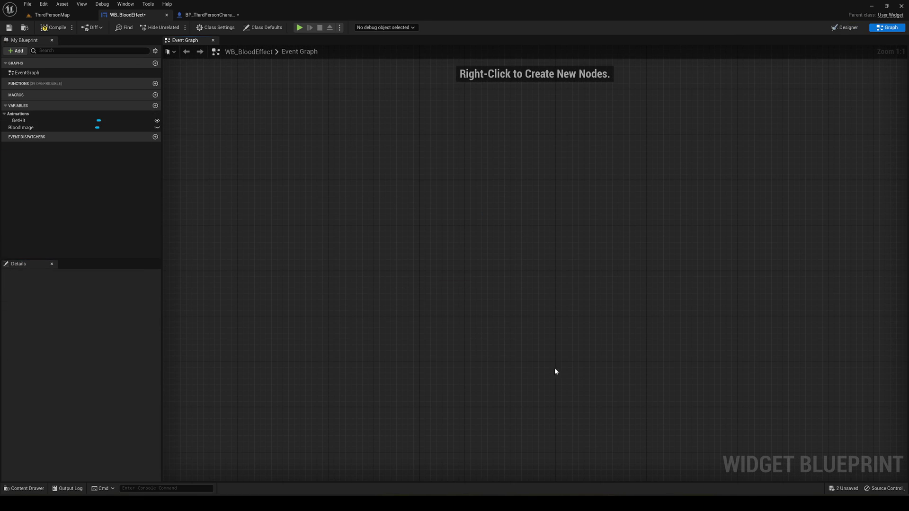
right_click(422, 298)
type("custom")
key("Return")
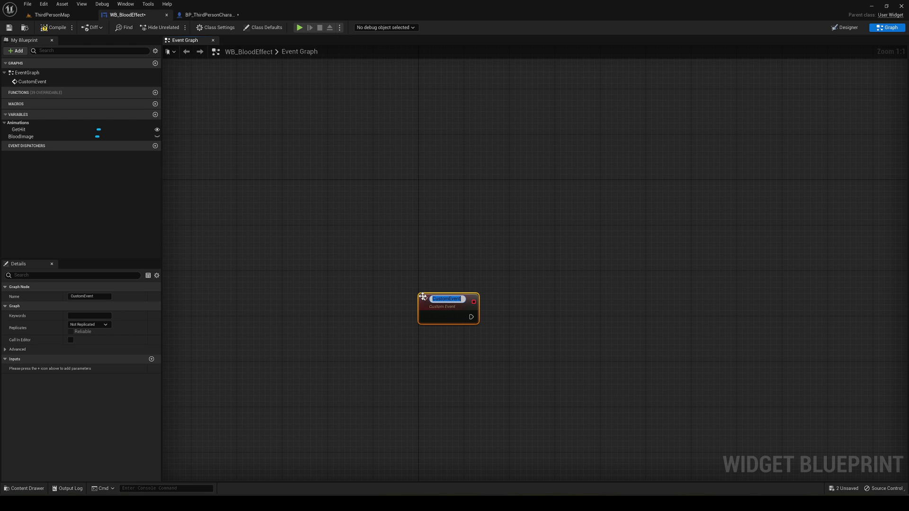
type("Play Hit")
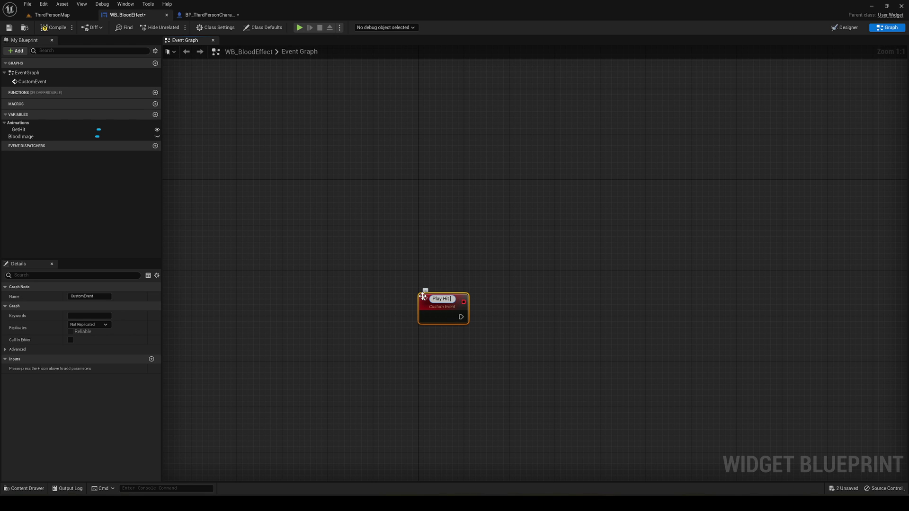
type(" Animation")
key("Return")
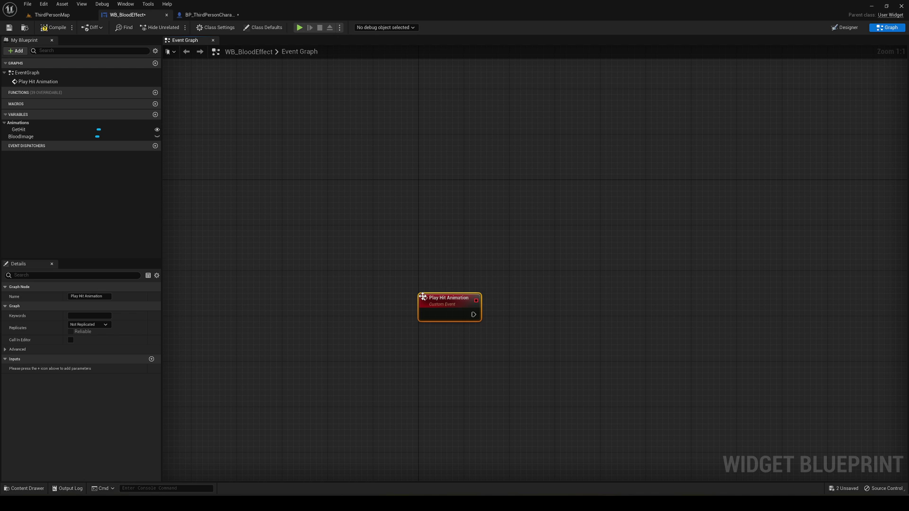
left_click_drag(527, 347, 528, 347)
left_click(538, 348)
right_click_drag(540, 348, 464, 319)
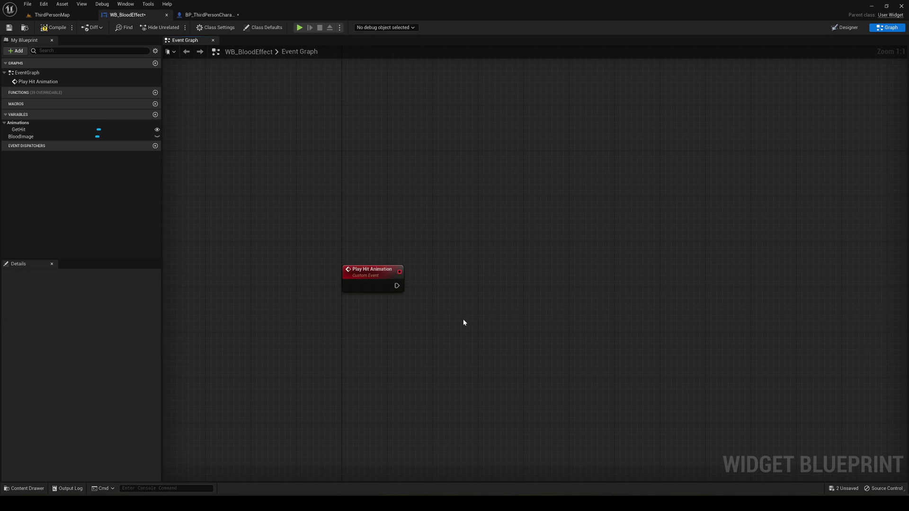
left_click(36, 136)
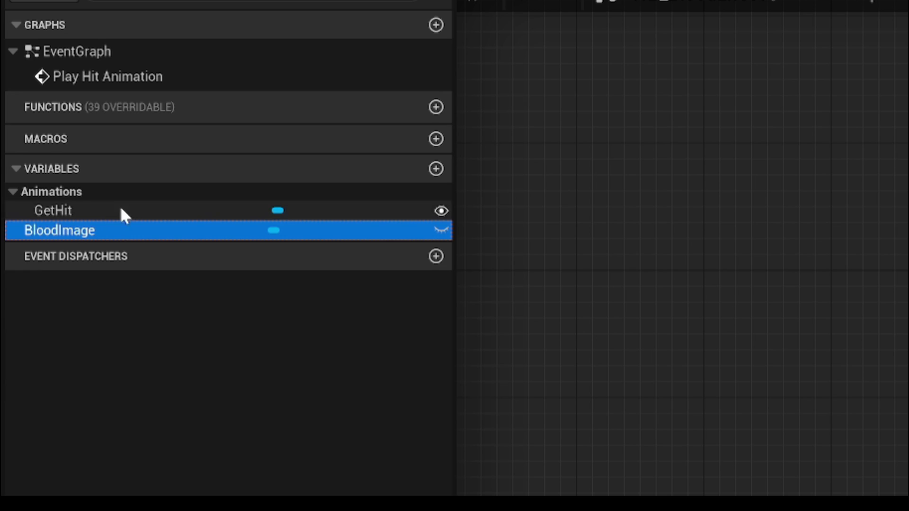
left_click(74, 209)
left_click(87, 232)
left_click(75, 209)
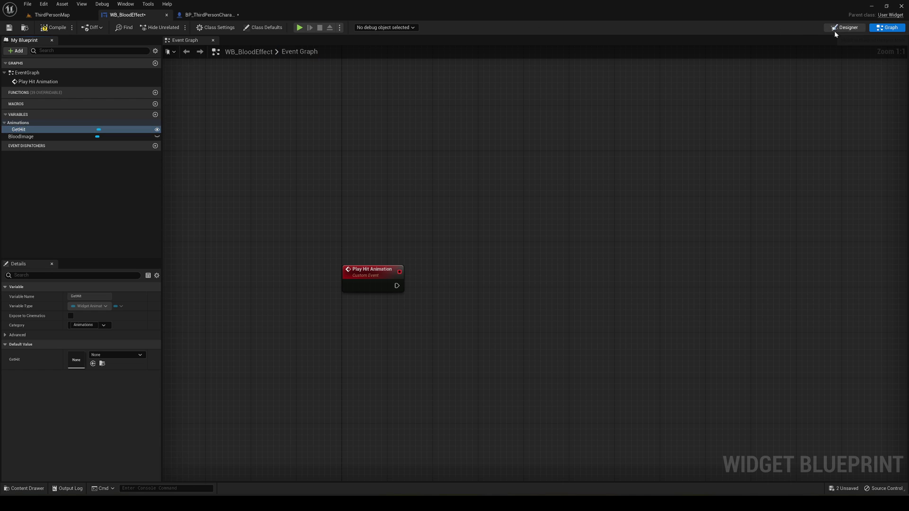
left_click(838, 27)
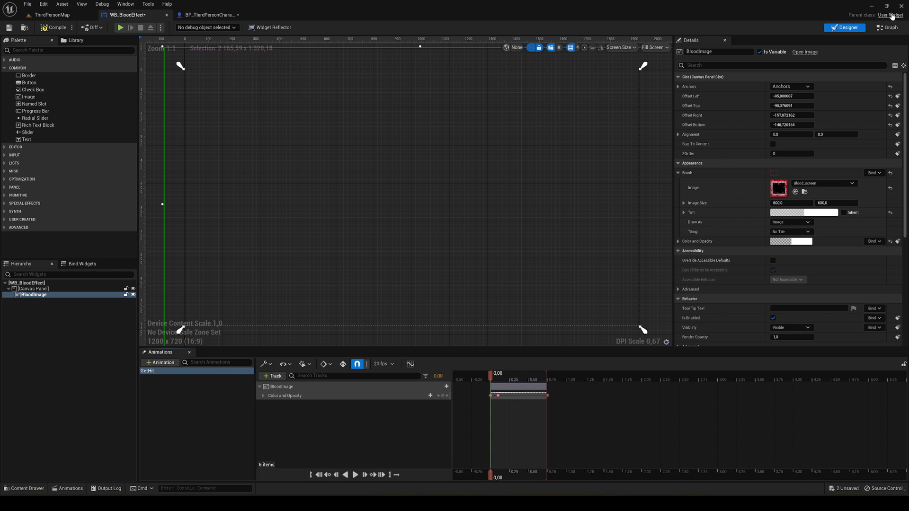
left_click(888, 27)
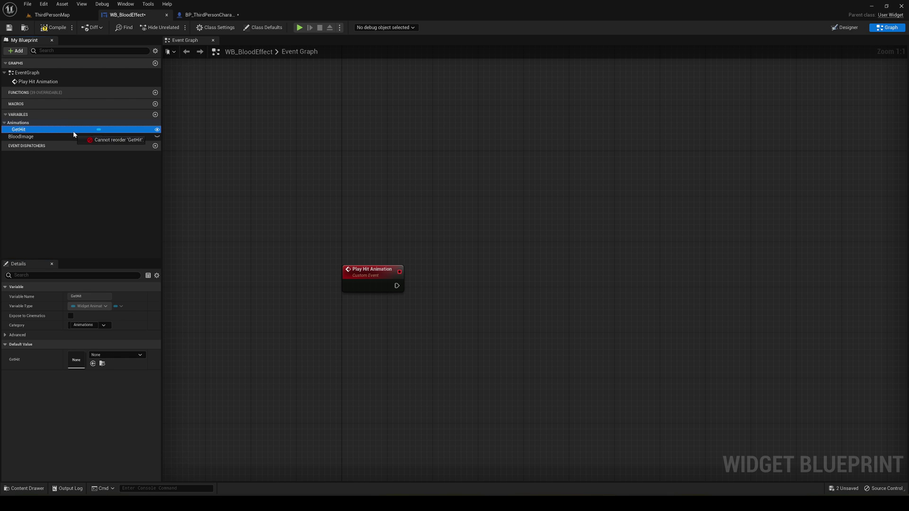
Place a GetHit getter, feed it into a new Play Animation node, and run that node from the Play Hit Animation event.
left_click_drag(387, 350, 433, 286)
left_click(375, 347)
type("play")
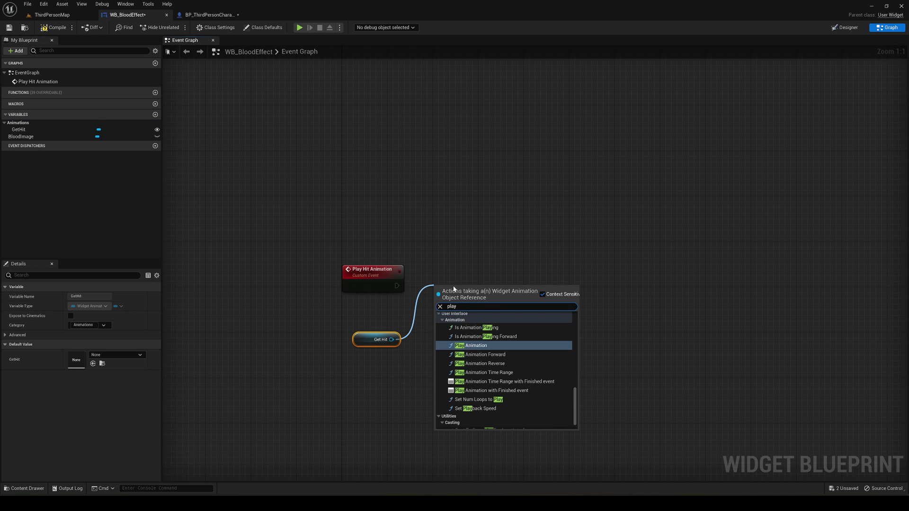
key("Return")
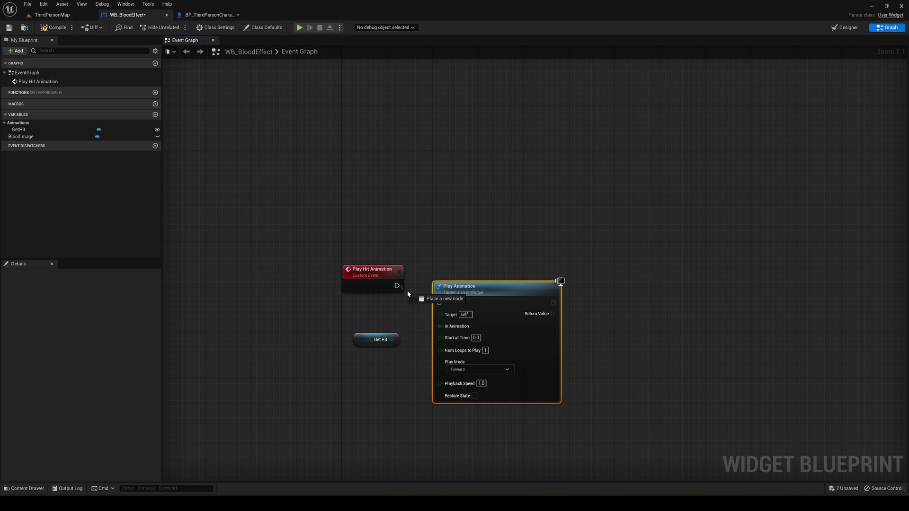
left_click_drag(443, 305, 443, 305)
left_click_drag(467, 303, 472, 288)
left_click(456, 259)
right_click_drag(455, 258, 420, 231)
scroll(438, 242, "up", 1)
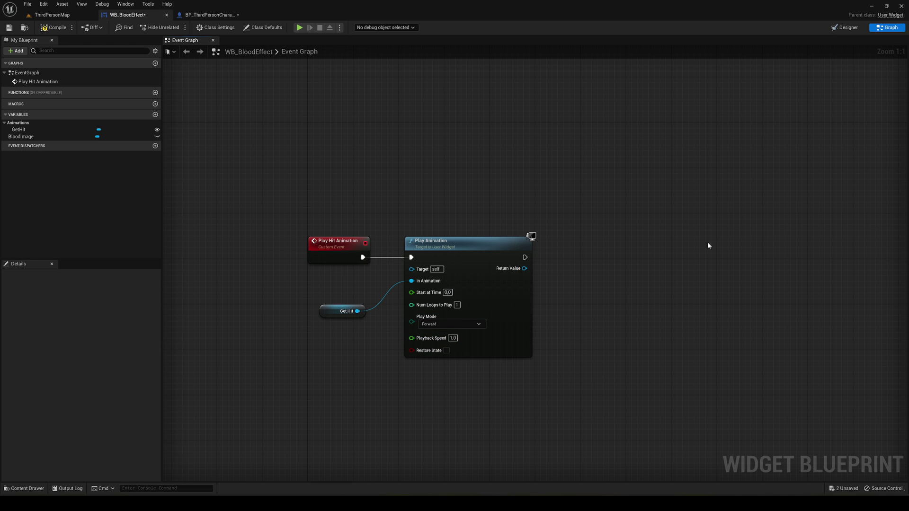
left_click(845, 27)
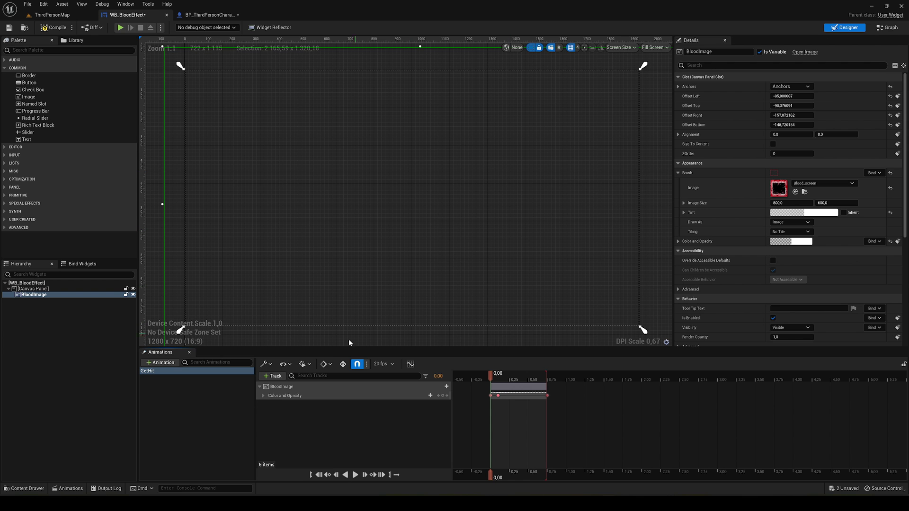
left_click(887, 27)
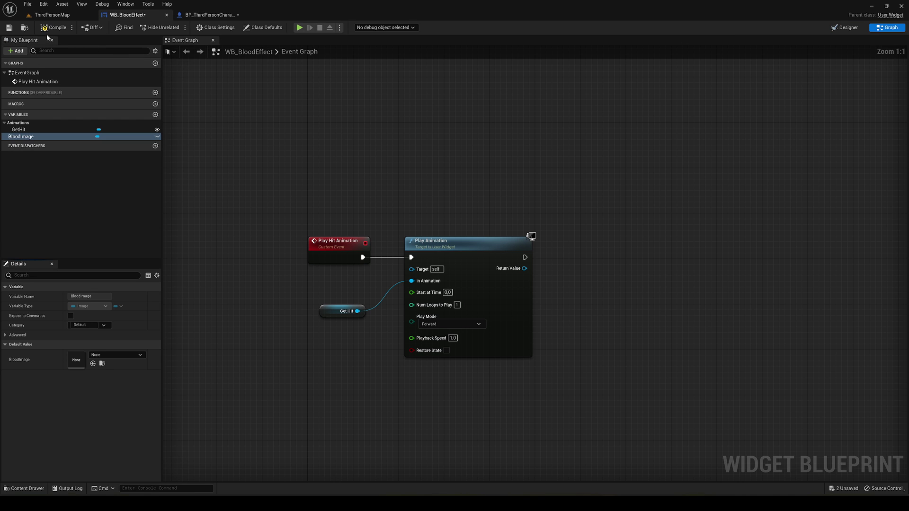
In BP_ThirdPersonCharacter, call Play Hit Animation on a Blood Hit Widget getter from the validated get's Is Valid output.
left_click(191, 15)
right_click_drag(268, 161, 310, 170)
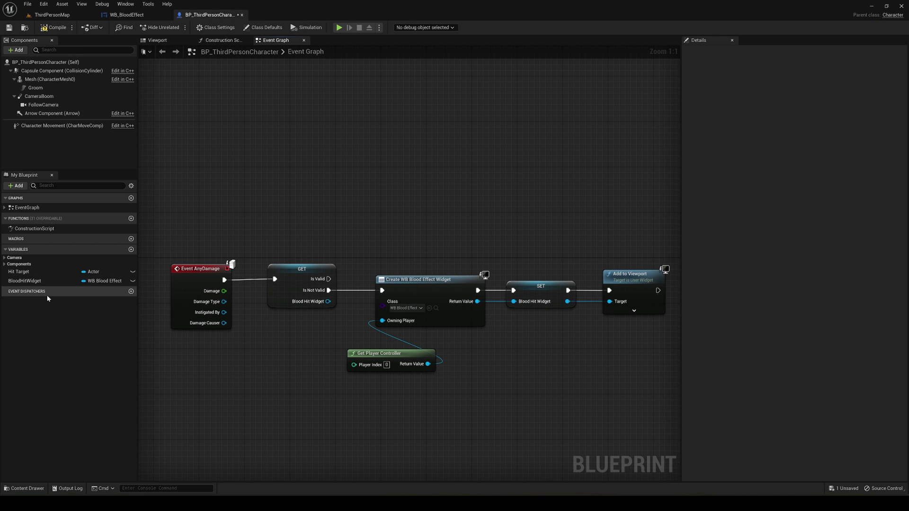
left_click_drag(26, 282, 342, 217)
left_click(288, 251)
type("play")
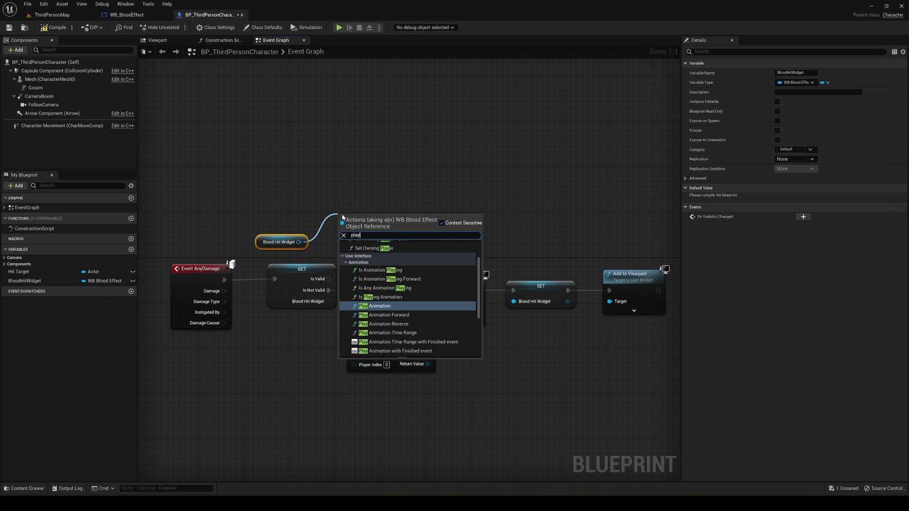
type(" h")
key("Return")
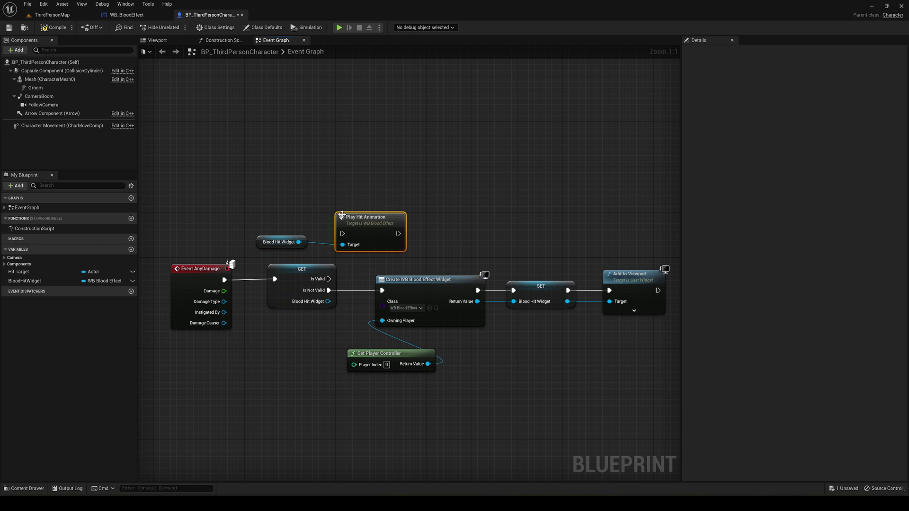
left_click_drag(328, 278, 362, 227)
left_click(278, 240)
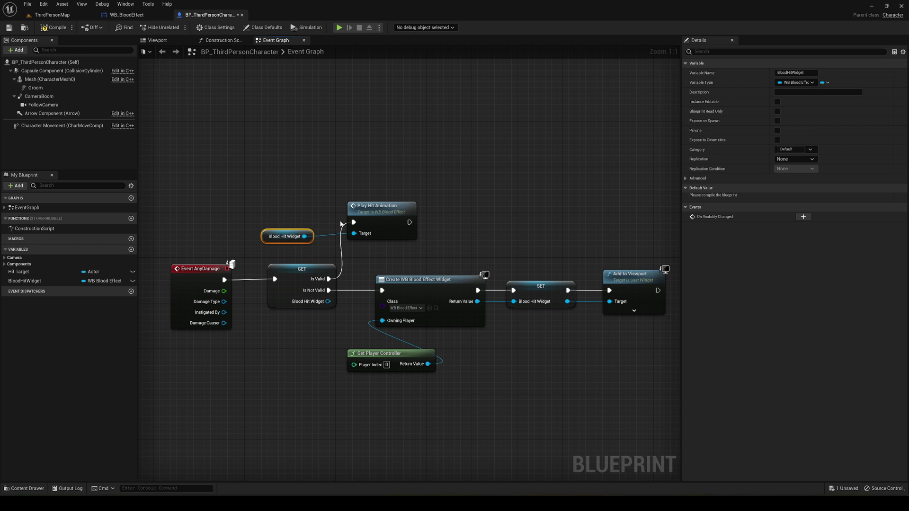
Copy the Blood Hit Widget and Play Hit Animation nodes, connect the copy after Add to Viewport, and save the blueprint.
right_click_drag(342, 224, 282, 218)
left_click(450, 243)
right_click_drag(460, 240, 453, 236)
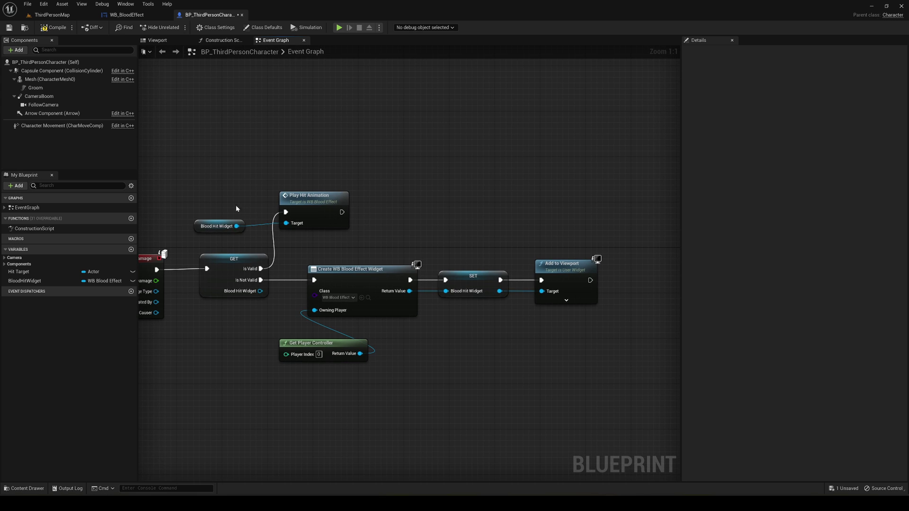
left_click_drag(237, 206, 333, 223)
right_click_drag(495, 237, 331, 227)
key("ctrl+c")
key("ctrl+v")
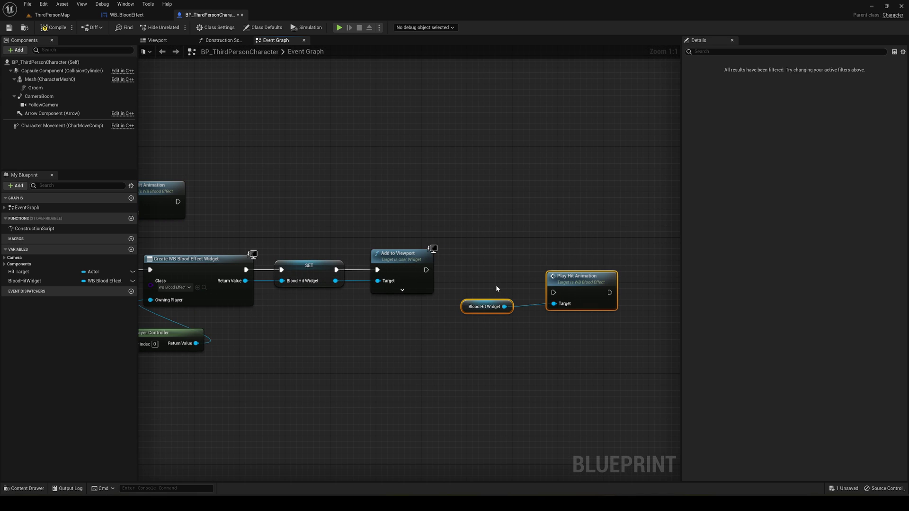
left_click_drag(426, 269, 549, 273)
left_click(532, 312)
right_click_drag(508, 315, 593, 313)
scroll(432, 301, "down", 1)
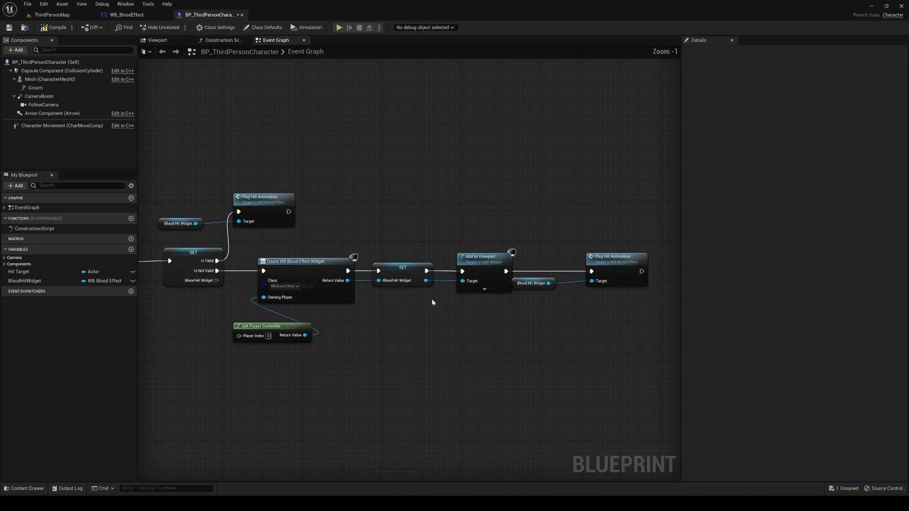
left_click(9, 28)
right_click_drag(294, 122, 313, 186)
scroll(266, 255, "up", 1)
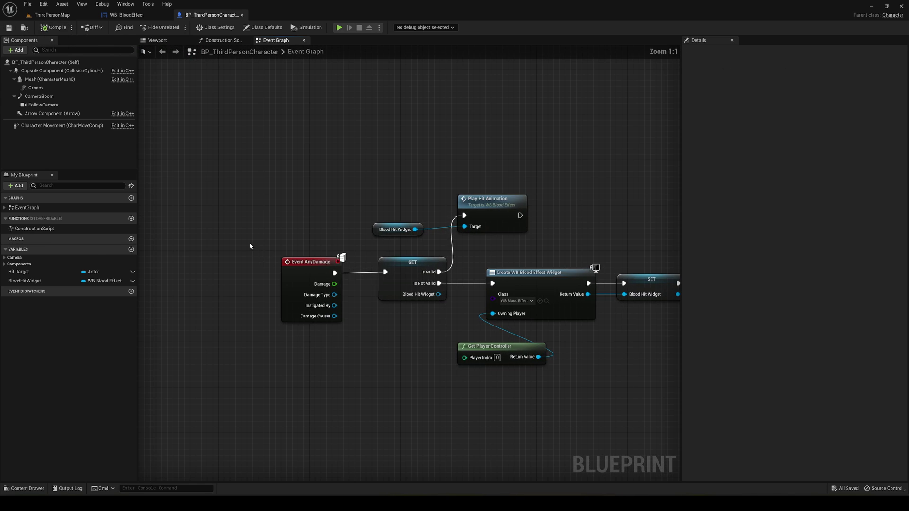
left_click_drag(250, 244, 360, 354)
left_click(360, 355)
right_click_drag(372, 351, 358, 329)
scroll(519, 366, "down", 2)
scroll(406, 321, "up", 2)
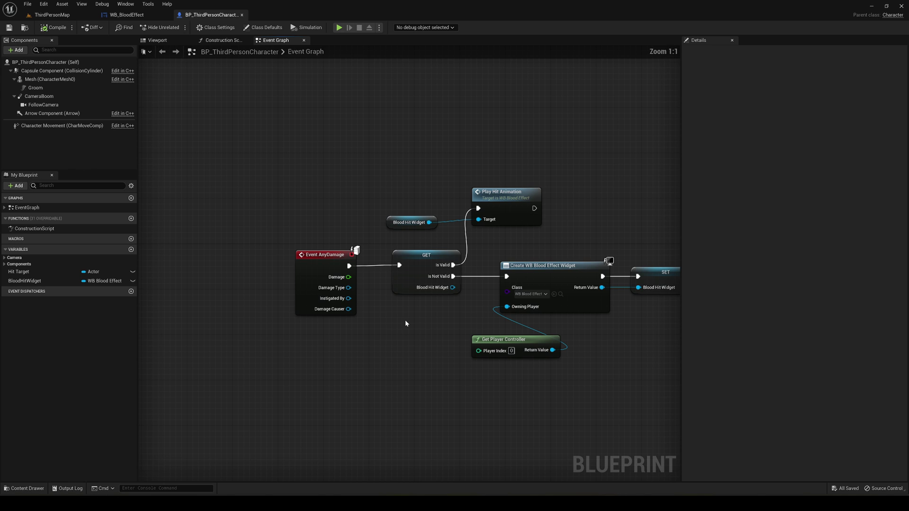
Add a keyboard event for the B key in the empty area above Event AnyDamage.
right_click_drag(384, 362, 377, 478)
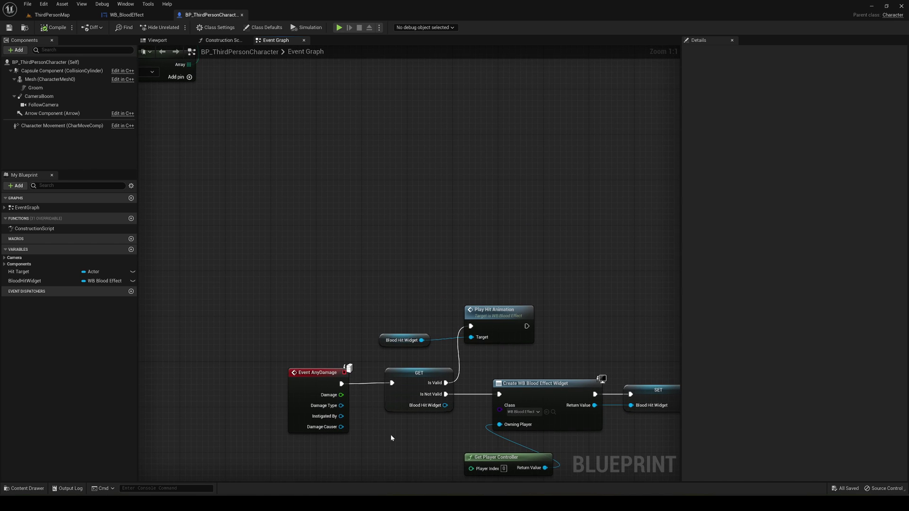
right_click(331, 229)
left_click(334, 229)
right_click_drag(334, 229, 294, 188)
right_click(294, 189)
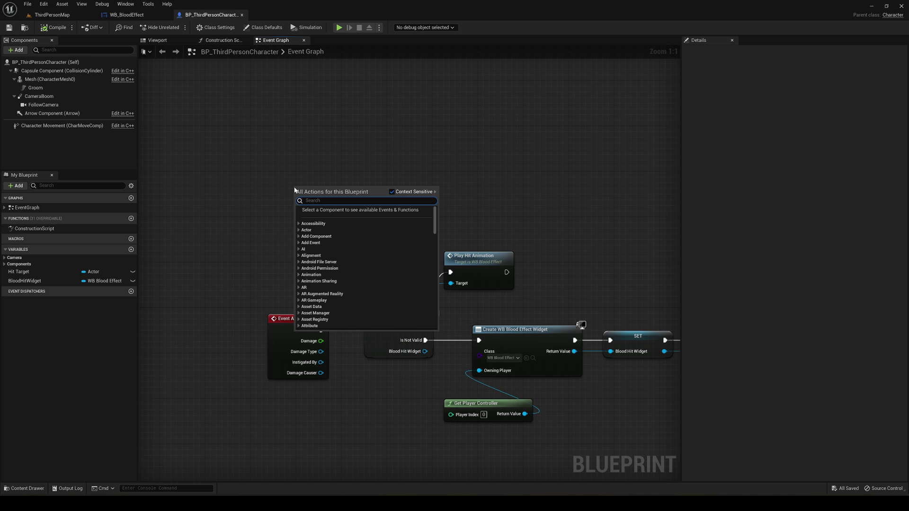
type("key")
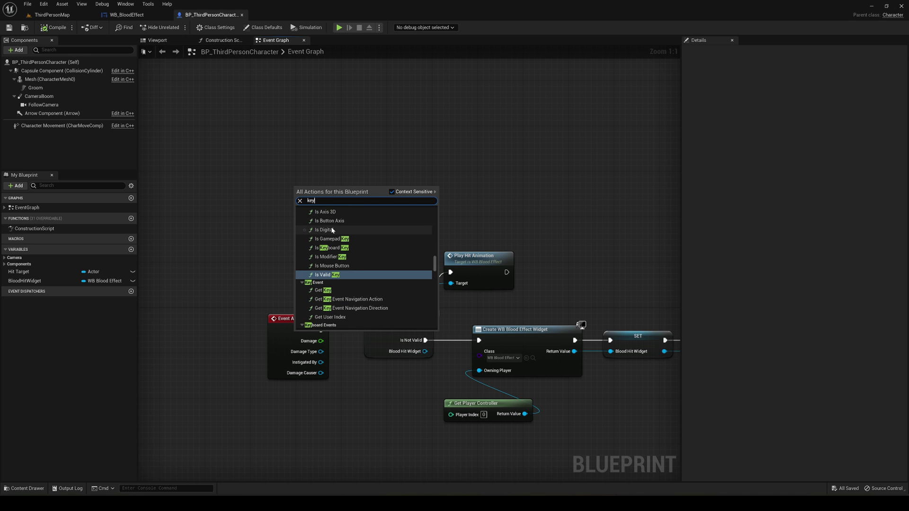
scroll(332, 228, "down", 5)
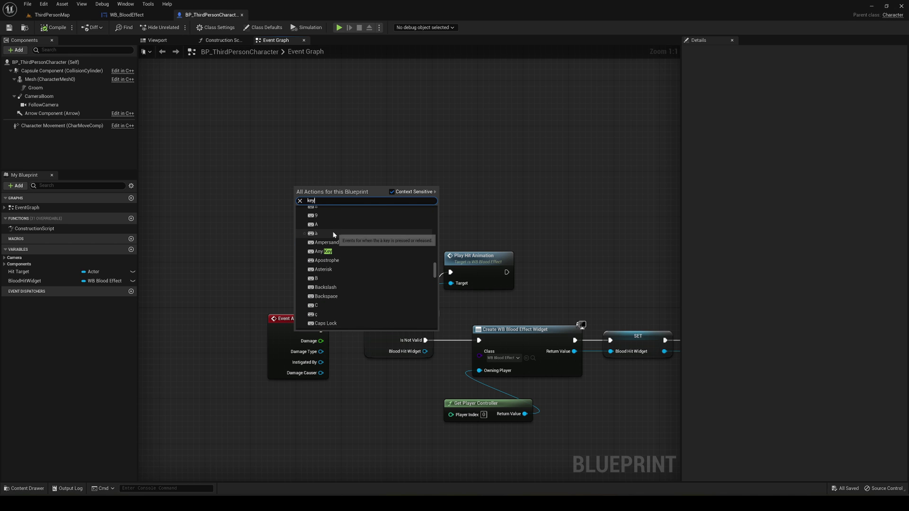
left_click(326, 278)
left_click_drag(310, 188, 312, 143)
right_click_drag(326, 152, 321, 212)
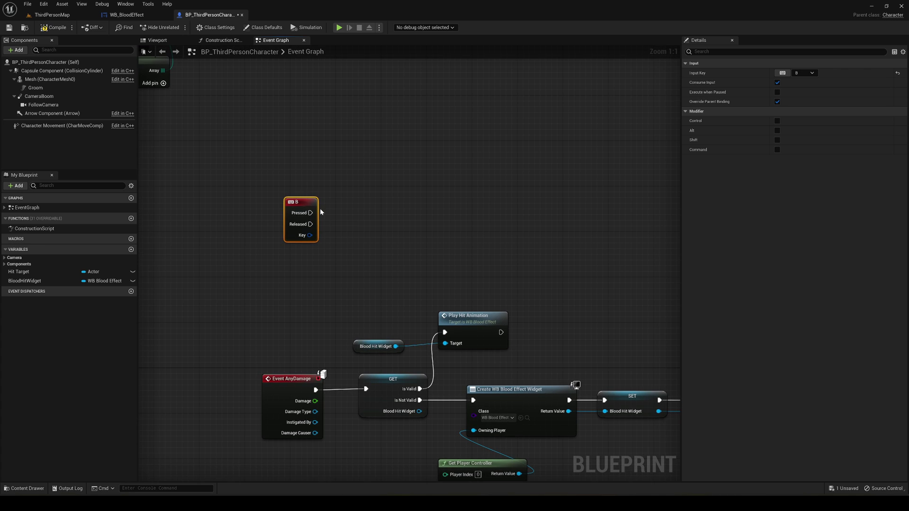
Connect an Apply Damage node to the B key's Pressed output and supply a Self reference as its Damaged Actor.
left_click_drag(306, 216, 360, 217)
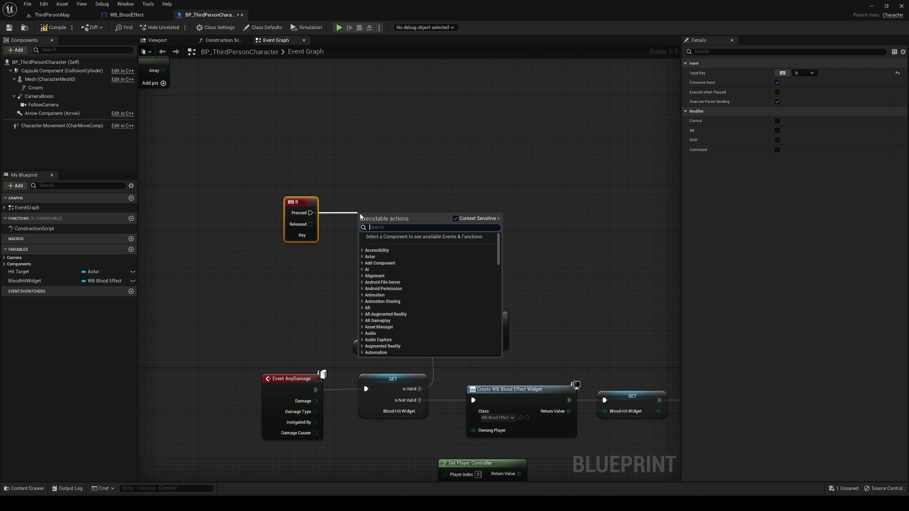
type("apply damage")
key("Return")
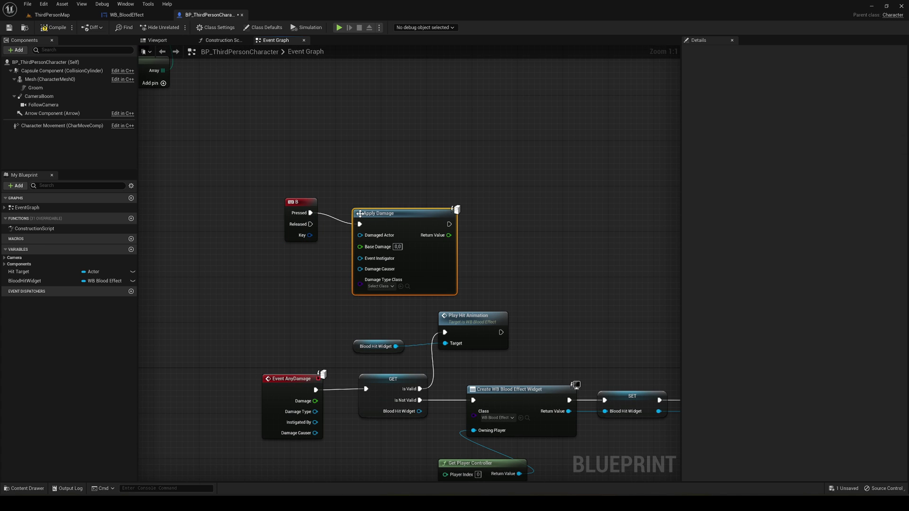
left_click_drag(359, 213, 358, 178)
type("this")
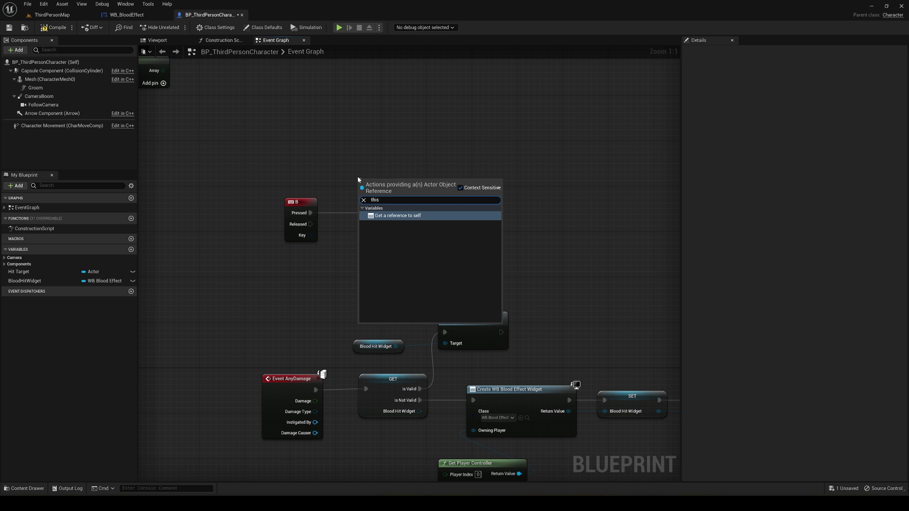
key("Return")
left_click(358, 176)
left_click_drag(360, 179, 343, 178)
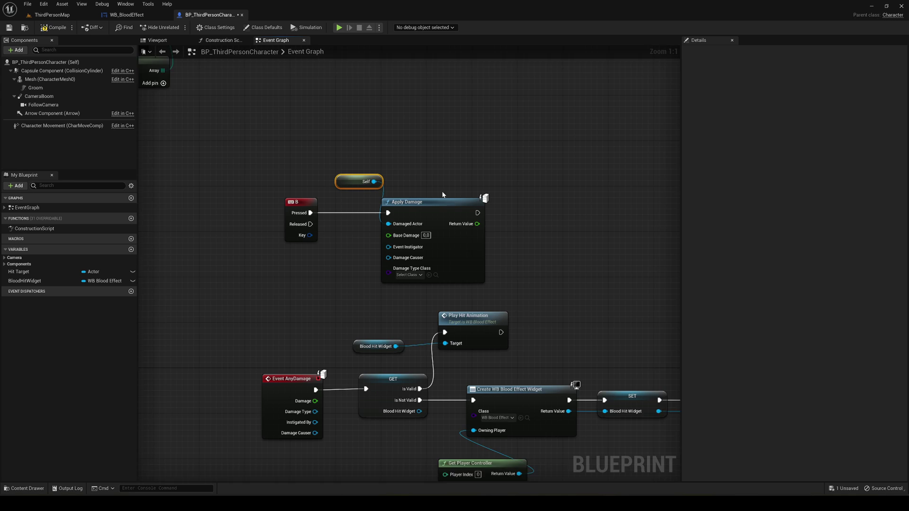
Set the Apply Damage node's Base Damage to 1.0.
right_click_drag(429, 212, 425, 180)
left_click(422, 204)
right_click(478, 225)
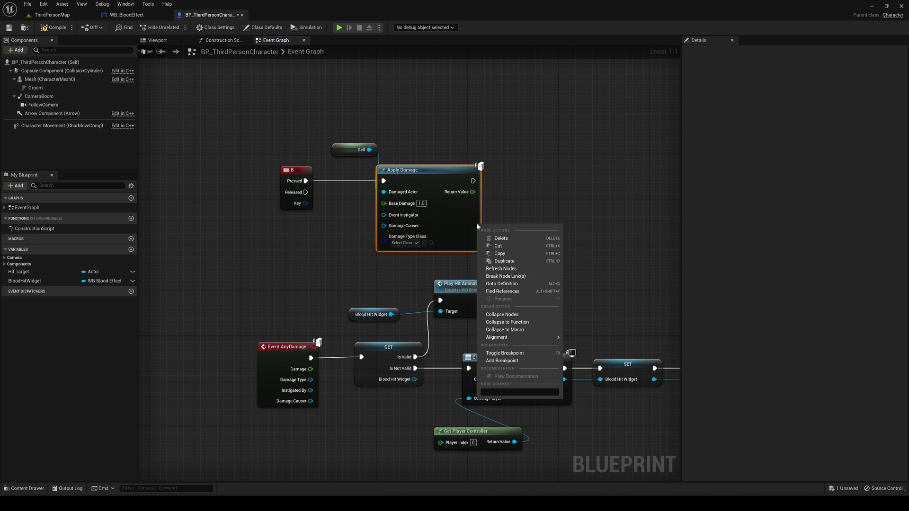
left_click(547, 199)
right_click_drag(548, 199, 492, 190)
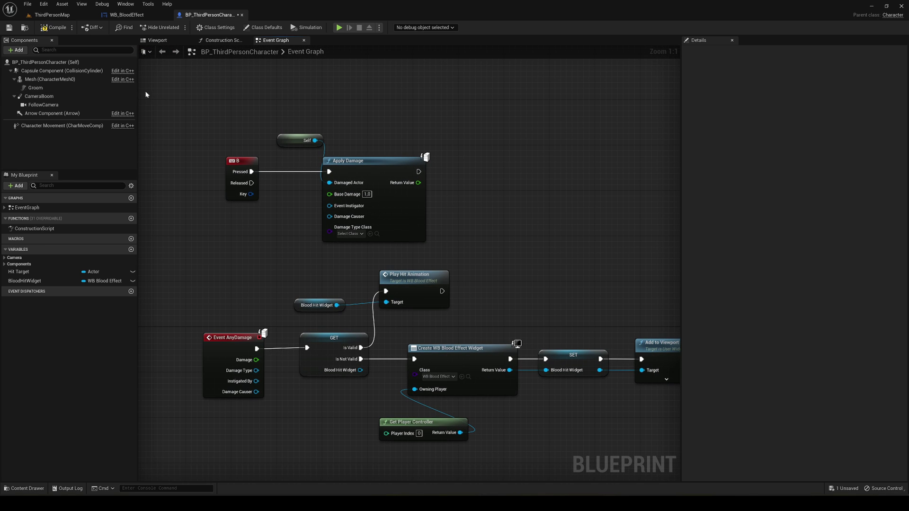
Compile and save BP_ThirdPersonCharacter and return to the ThirdPersonMap level.
left_click(53, 27)
left_click(9, 27)
left_click(51, 15)
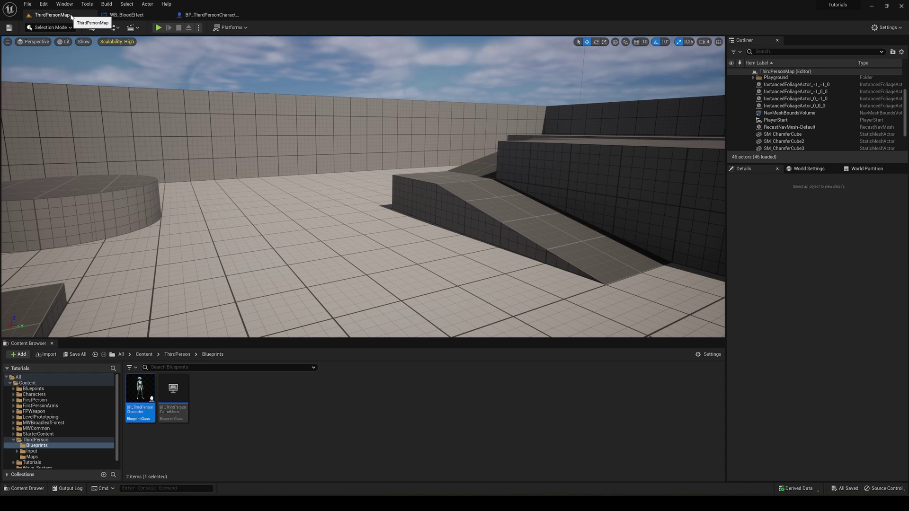
Play-test ThirdPersonMap, trigger the B-key damage repeatedly from several view angles to check the blood effect, and end the session.
left_click(159, 28)
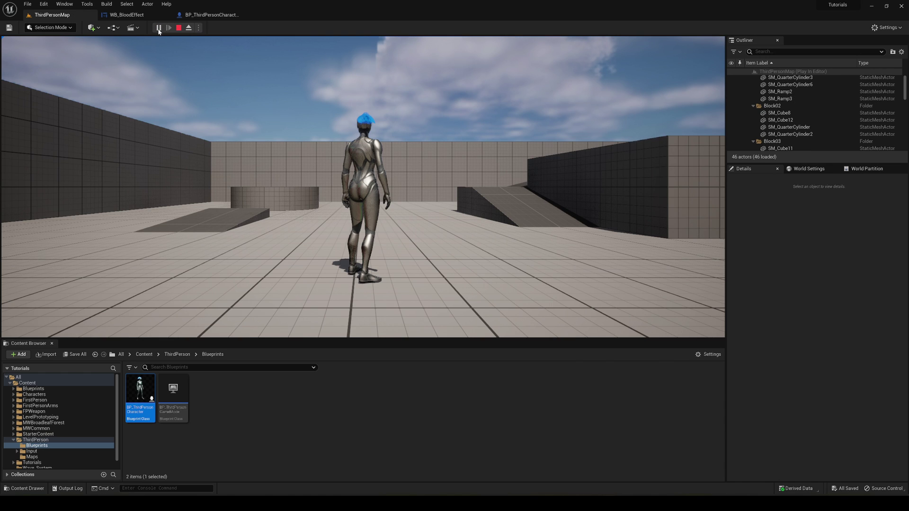
key("w")
key("1")
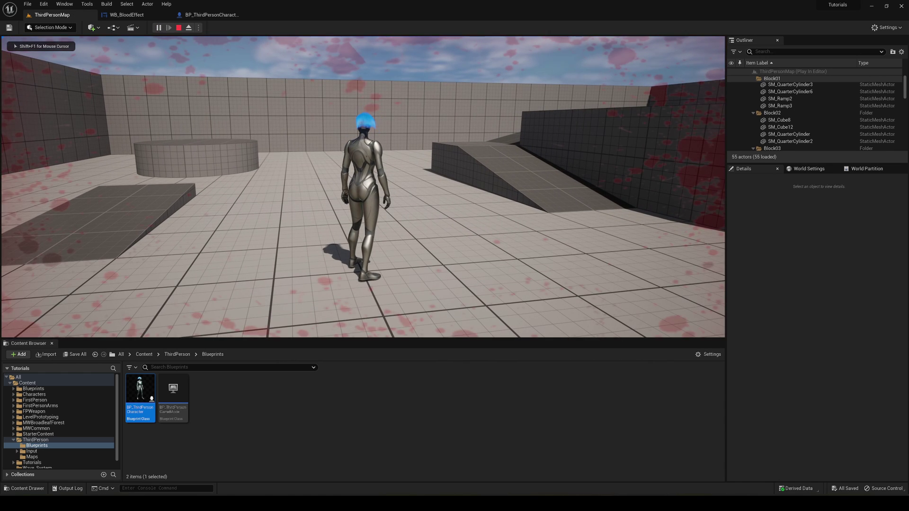
key("1")
key("1")
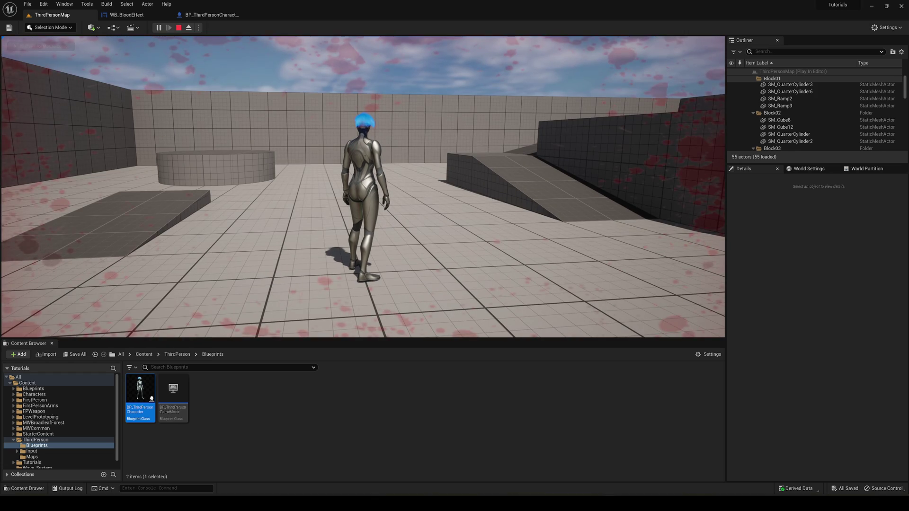
key("1")
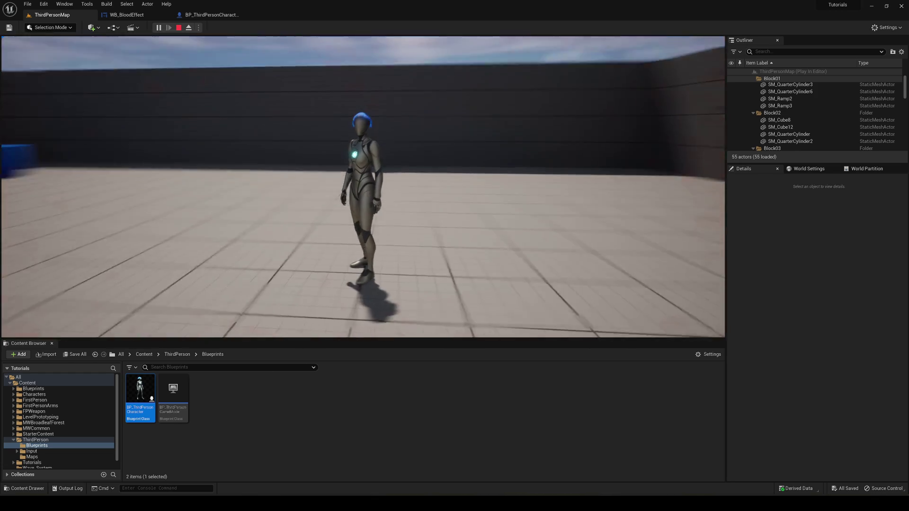
key("1")
key("1")
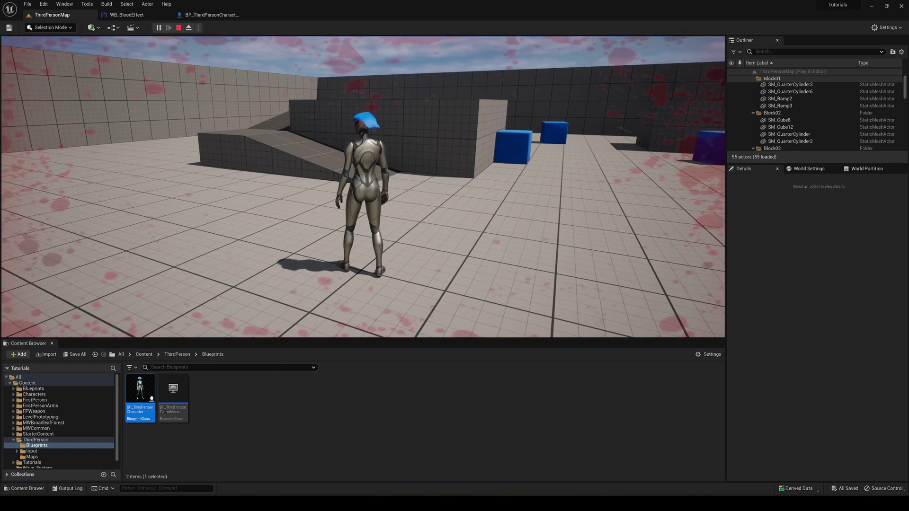
key("1")
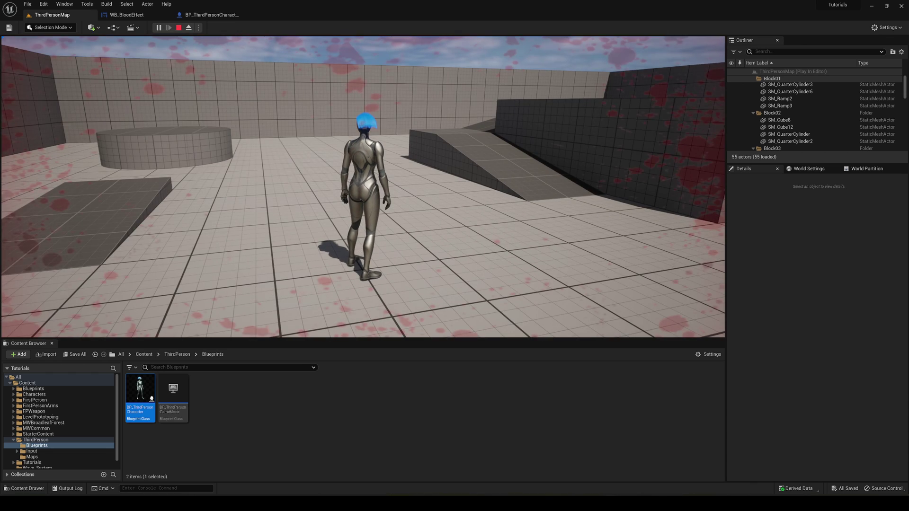
key("Escape")
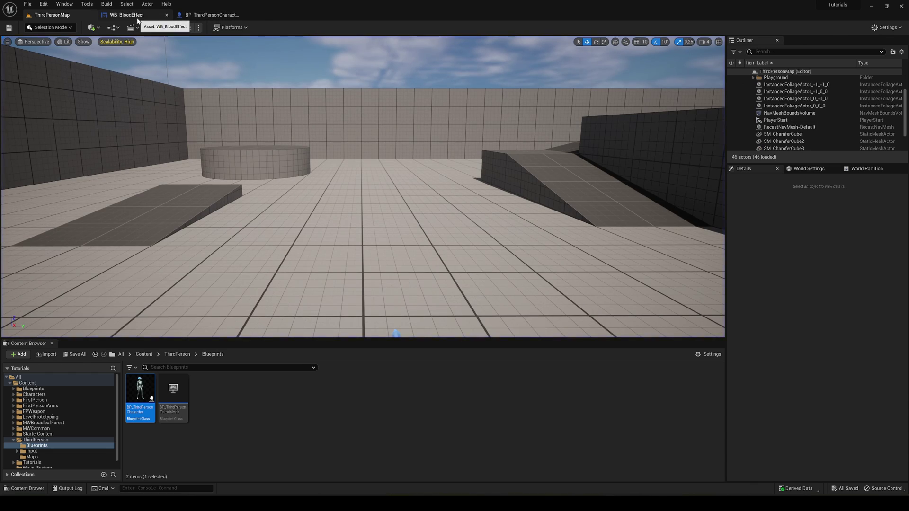
Open WB_BloodEffect in the Designer and move the GetHit animation to BloodImage's Color and Opacity keyframe at 0.10 s.
left_click(137, 17)
left_click(844, 27)
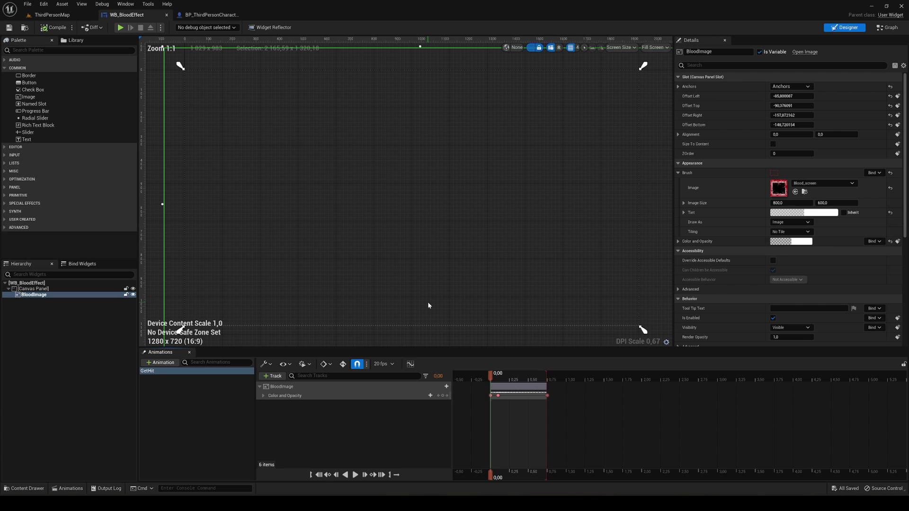
left_click(498, 396)
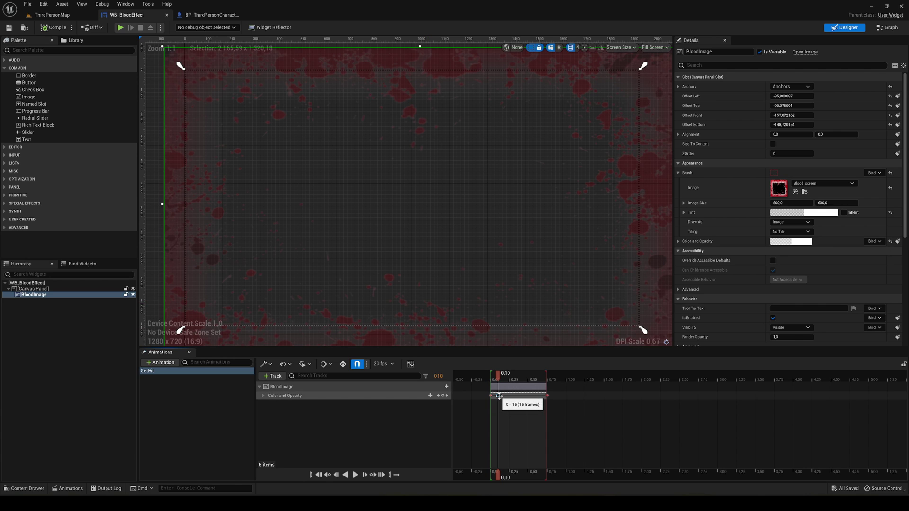
Try an alpha of 0.718 for BloodImage's Color and Opacity at 0.10 s, and delete that keyframe.
left_click(790, 241)
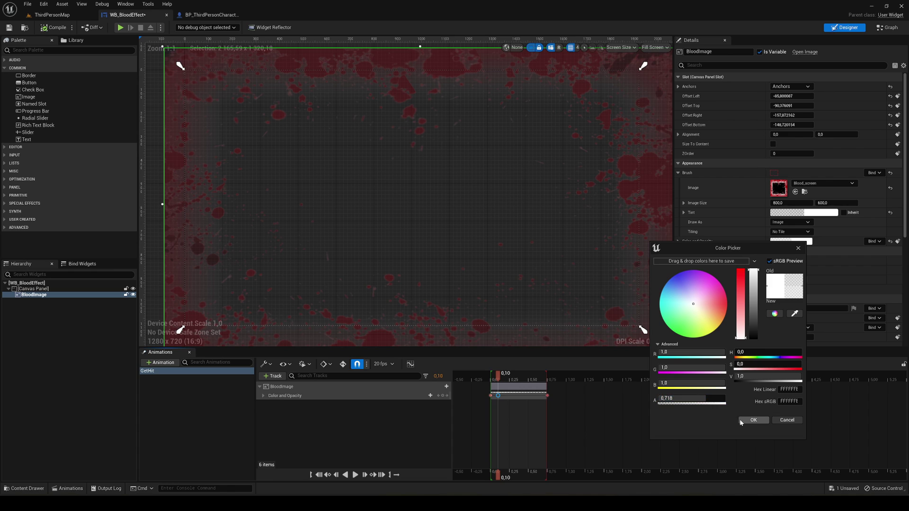
left_click(753, 420)
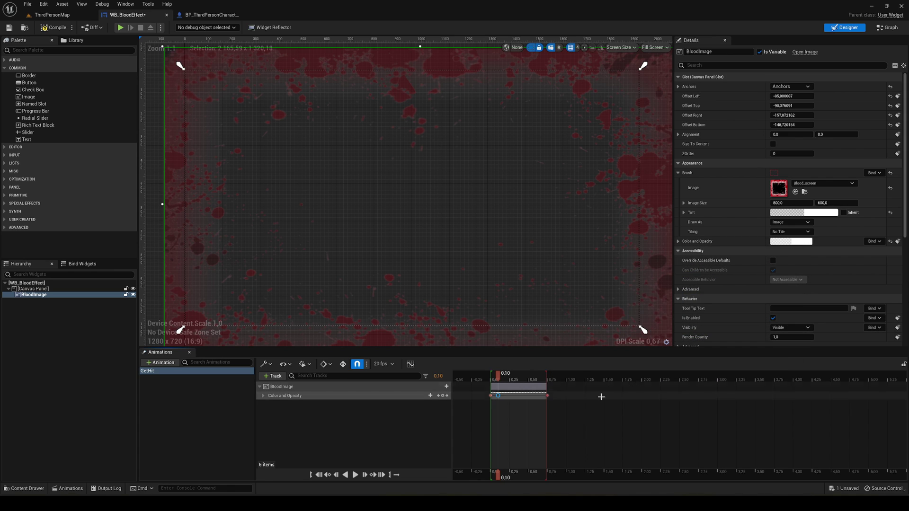
key("Delete")
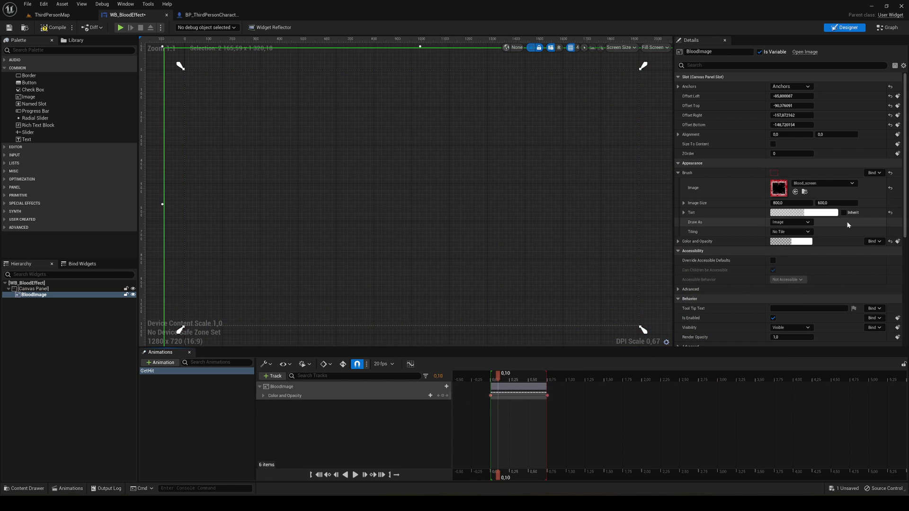
Key BloodImage's Color and Opacity at 0.10 s with an alpha of about 0.93, and preview GetHit from its start.
left_click(790, 241)
left_click_drag(673, 402, 714, 399)
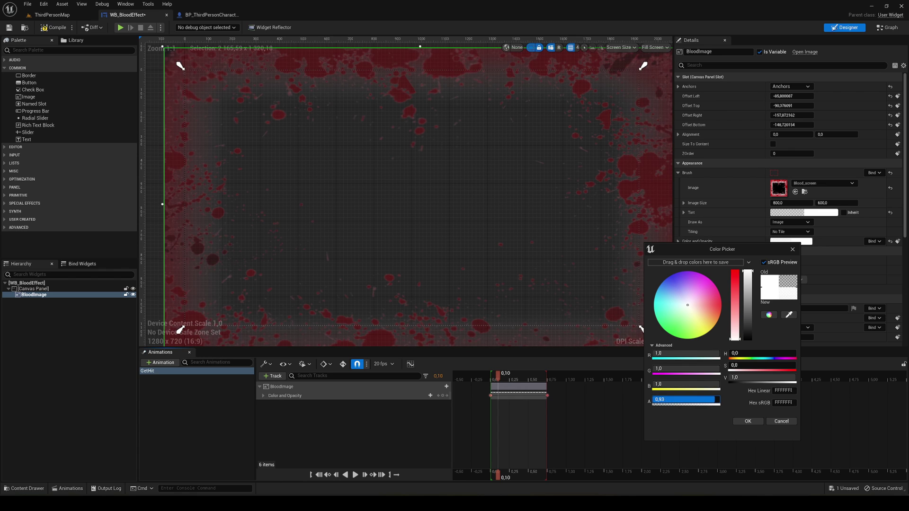
left_click(746, 421)
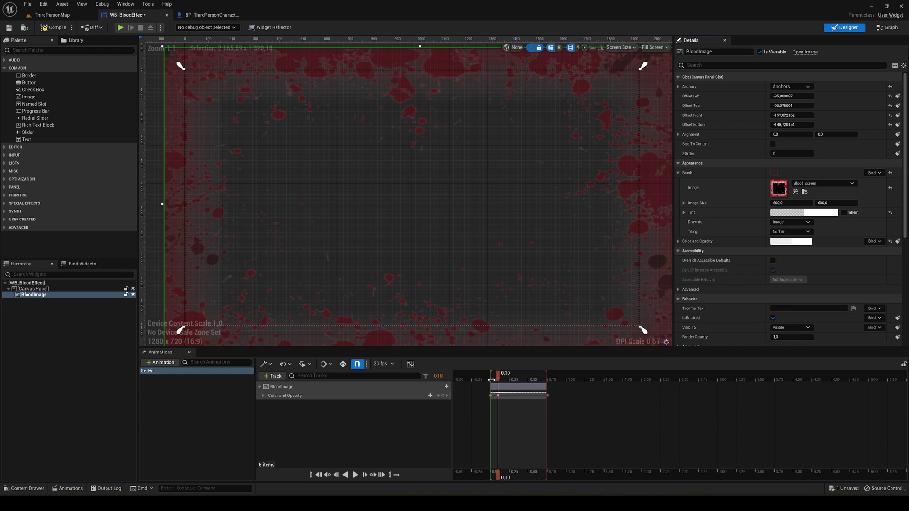
left_click(491, 380)
key("space")
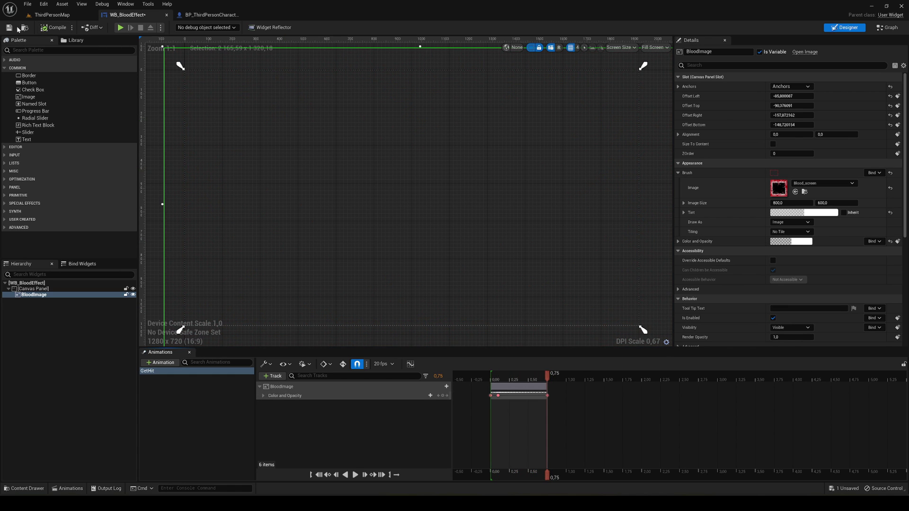
Save WB_BloodEffect and play-test ThirdPersonMap with the B-key damage to check the stronger blood effect.
left_click(9, 27)
left_click(52, 14)
key("alt+p")
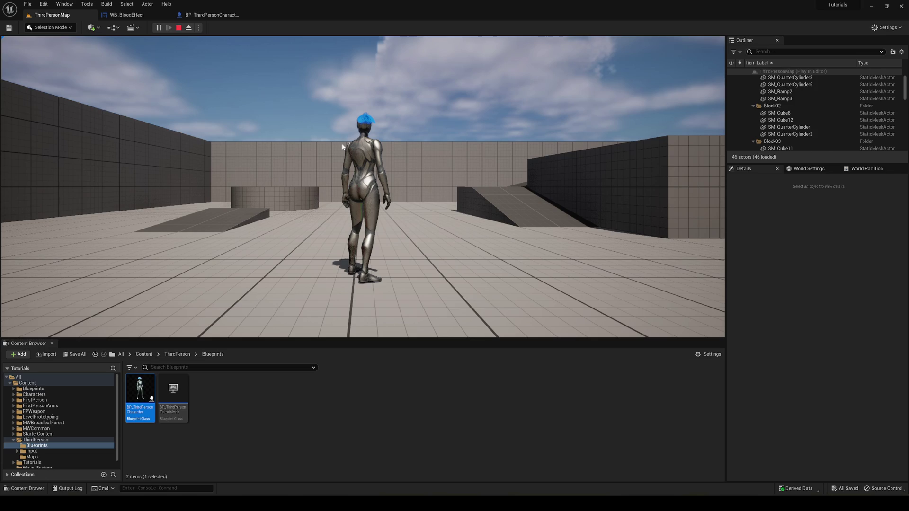
key("w")
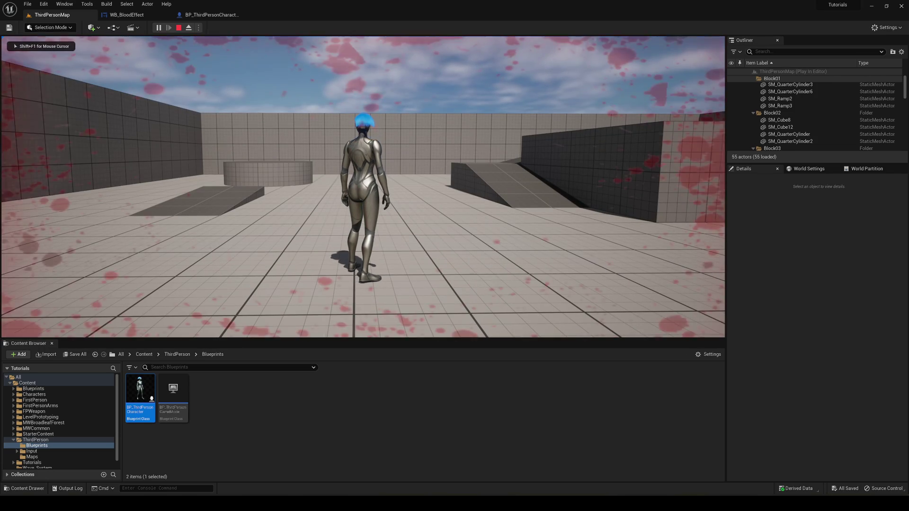